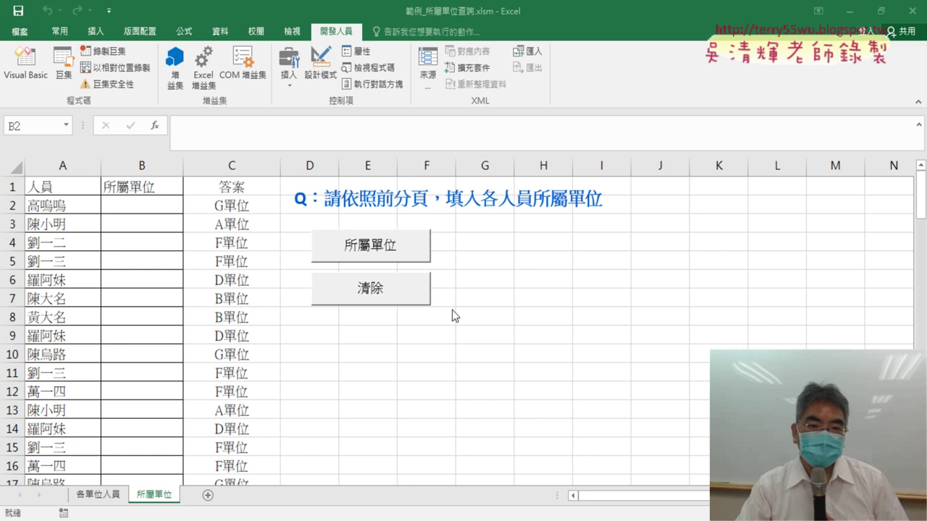
# Step: Fill column B with each person's unit, then clear those values again, twice
pyautogui.hotkey('ctrl', 'shift', 'Down')
pyautogui.click(386, 252)
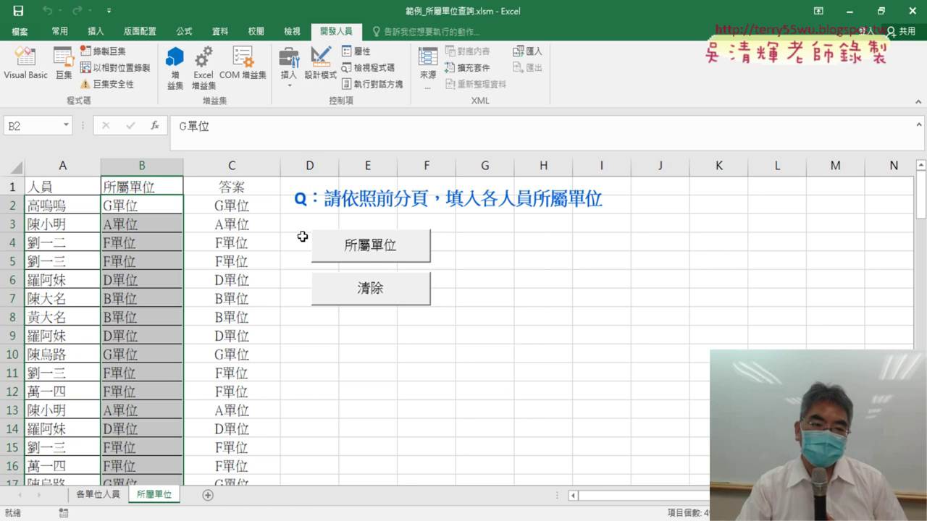
pyautogui.click(349, 293)
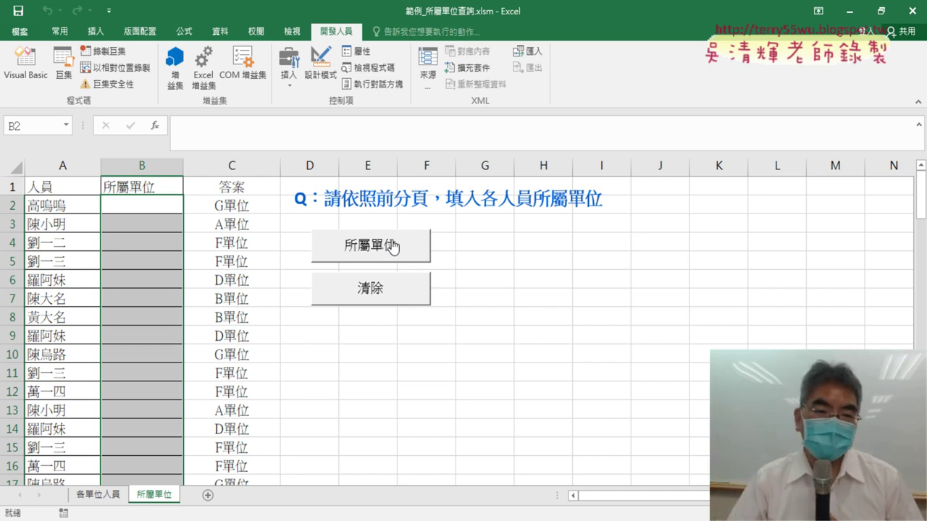
pyautogui.click(391, 247)
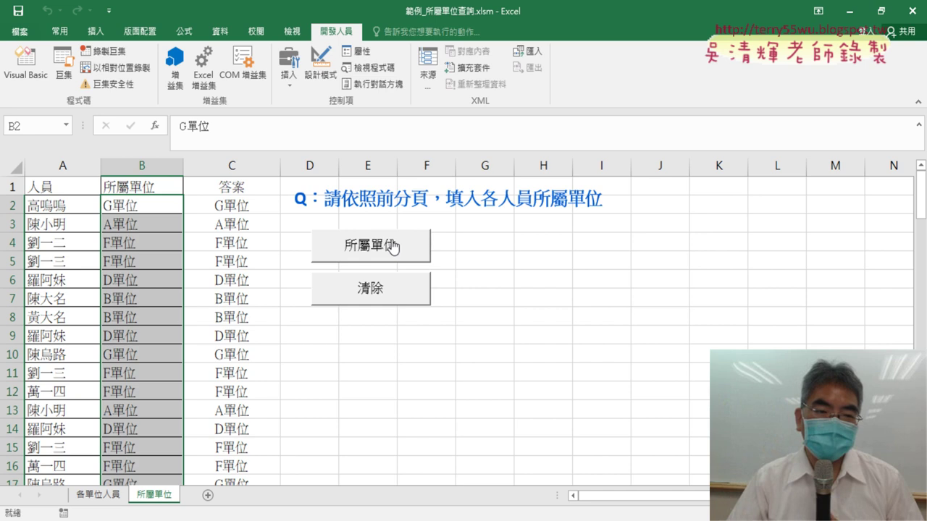
pyautogui.click(367, 301)
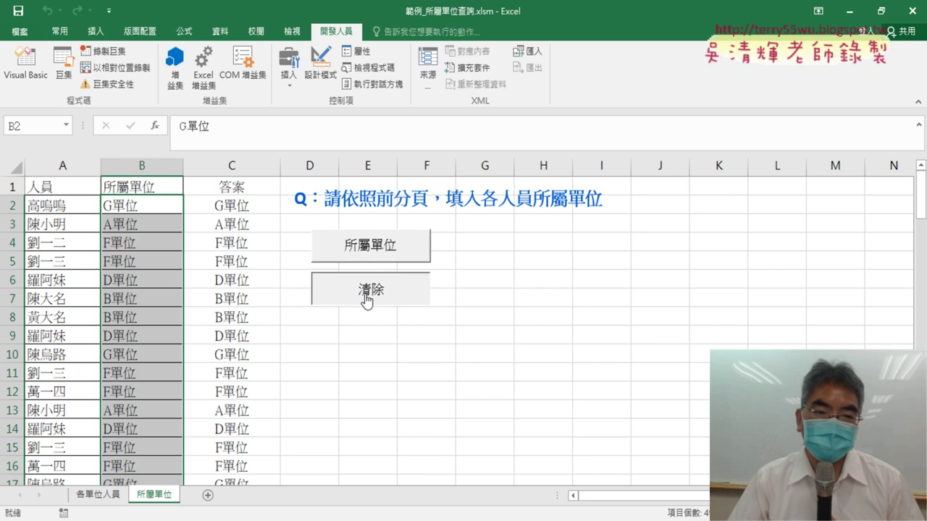
# Step: Enter the user-defined =所屬單位_函數(A2) in B2 and fill it down column B
pyautogui.click(163, 207)
pyautogui.click(154, 125)
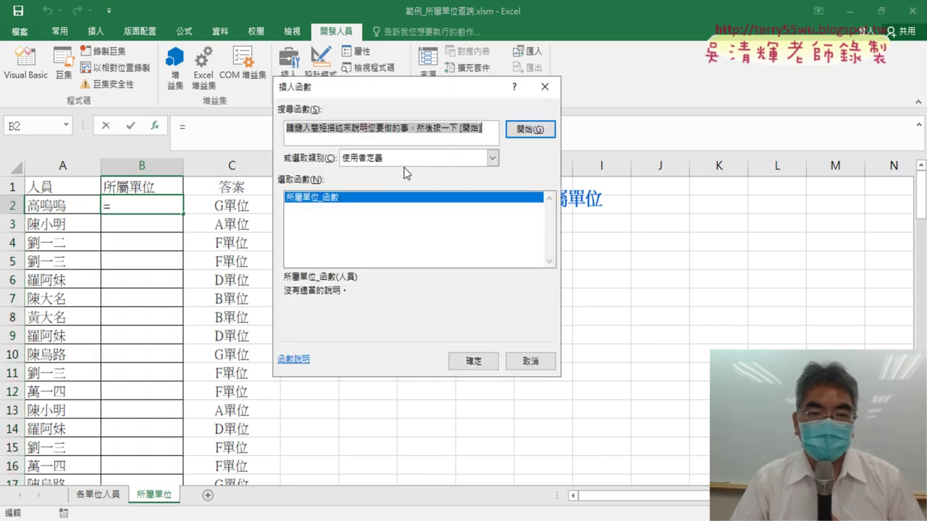
pyautogui.click(407, 159)
pyautogui.click(312, 225)
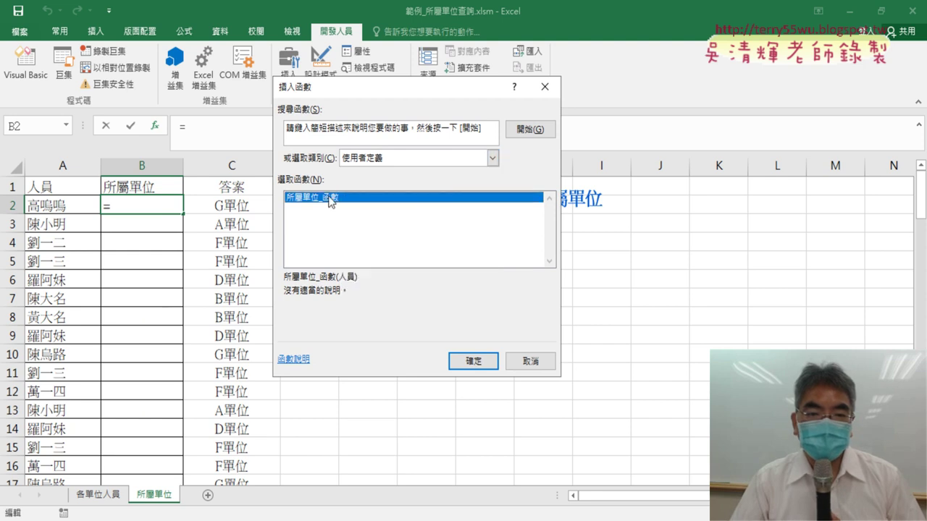
pyautogui.click(478, 361)
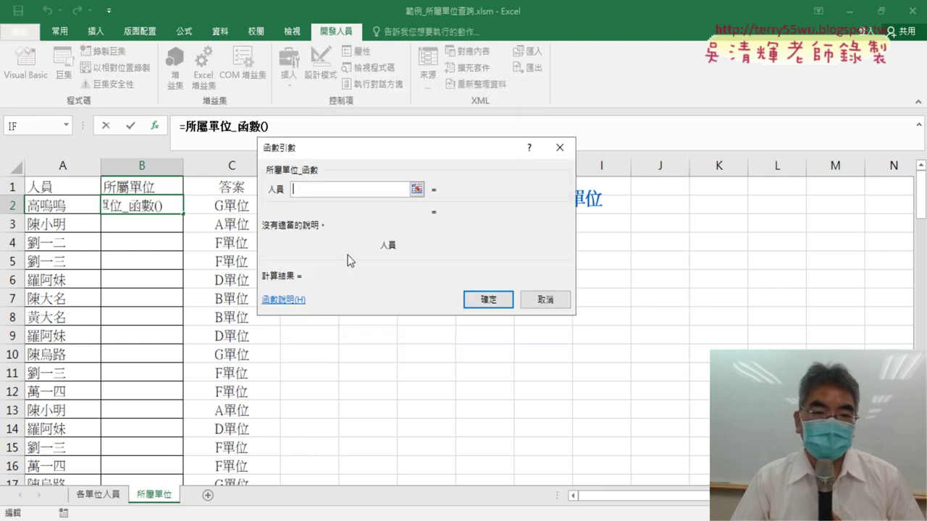
pyautogui.click(70, 205)
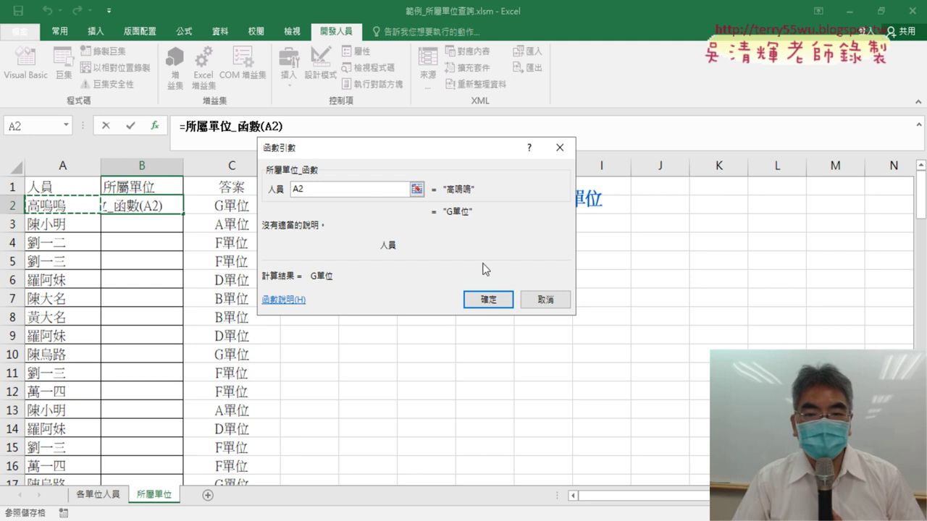
pyautogui.click(489, 300)
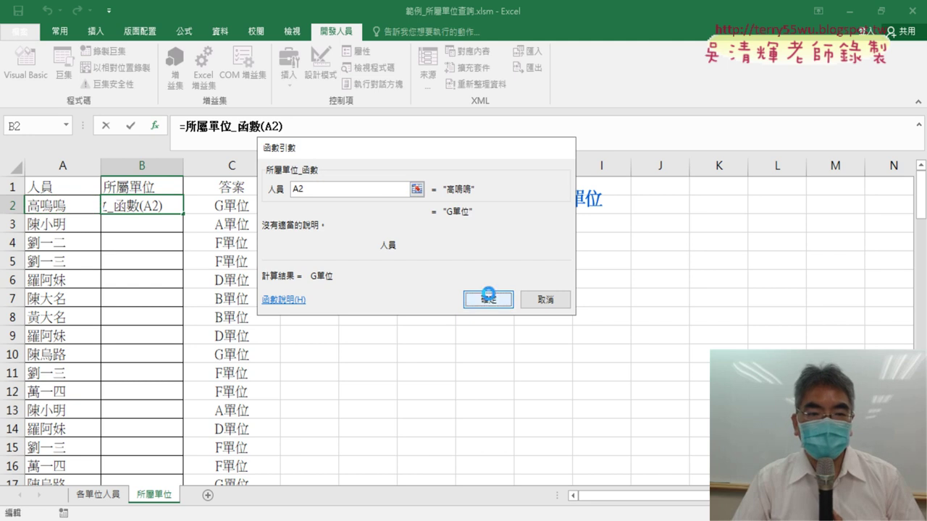
pyautogui.doubleClick(182, 213)
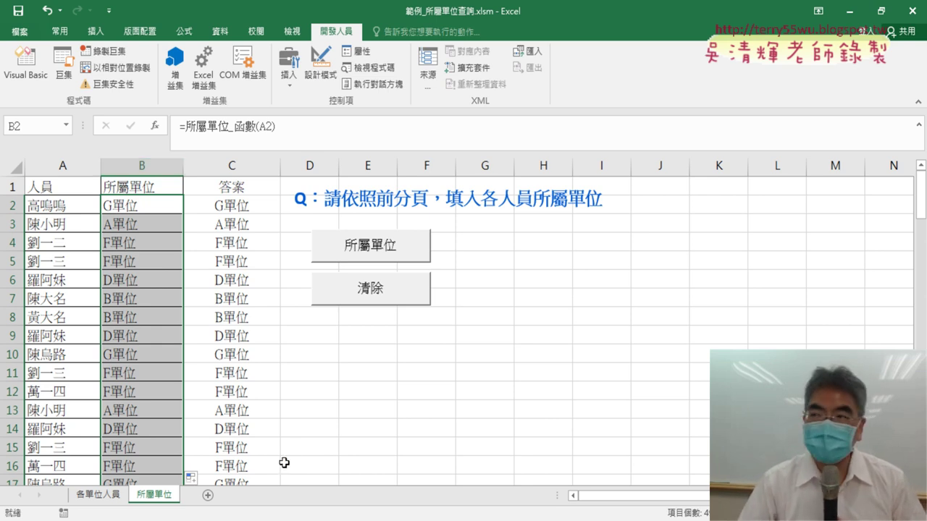
# Step: Go to the 各單位人員 sheet listing seven units' staff in columns A–G
pyautogui.click(98, 494)
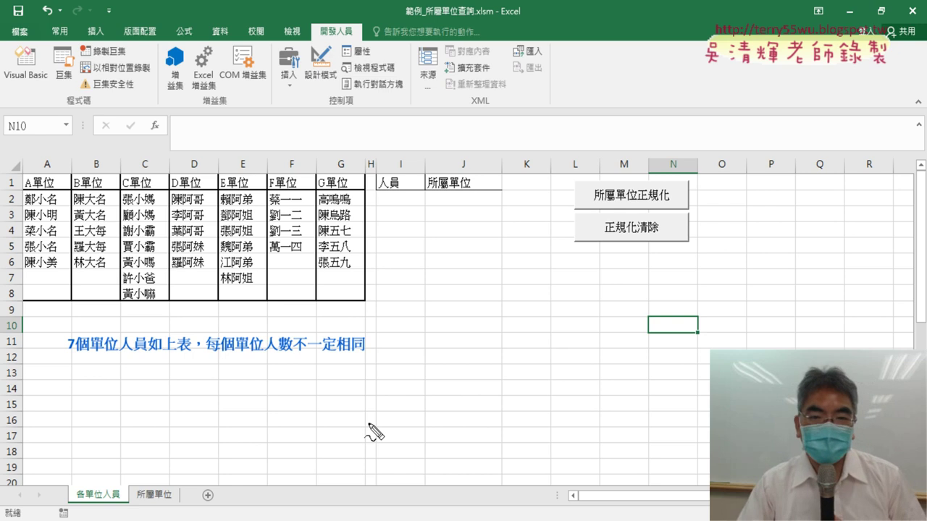
pyautogui.moveTo(376, 161); pyautogui.dragTo(376, 195)
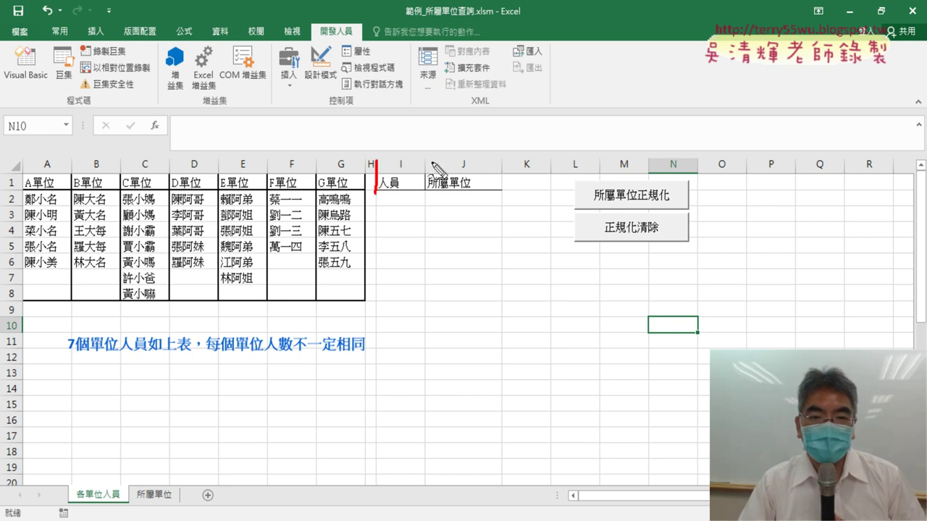
pyautogui.moveTo(429, 161); pyautogui.dragTo(426, 197)
pyautogui.moveTo(370, 174)
pyautogui.mouseDown()
pyautogui.moveTo(422, 174)
pyautogui.moveTo(373, 191)
pyautogui.mouseUp()
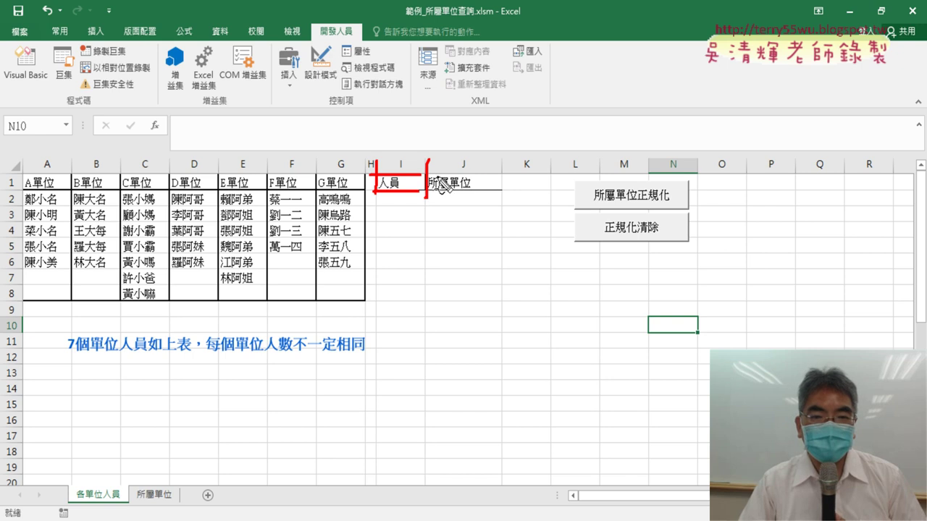
pyautogui.moveTo(433, 176); pyautogui.dragTo(483, 174)
pyautogui.moveTo(435, 193); pyautogui.dragTo(494, 186)
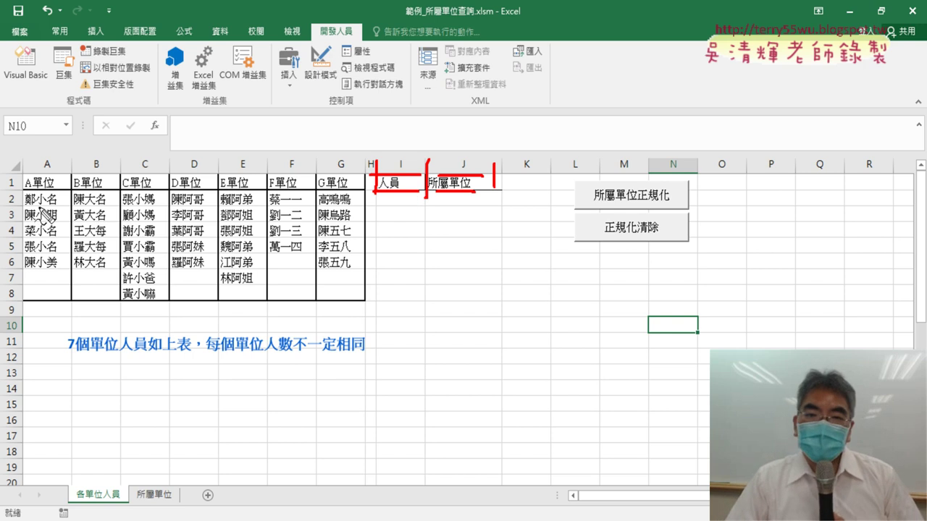
pyautogui.moveTo(58, 205); pyautogui.dragTo(26, 207)
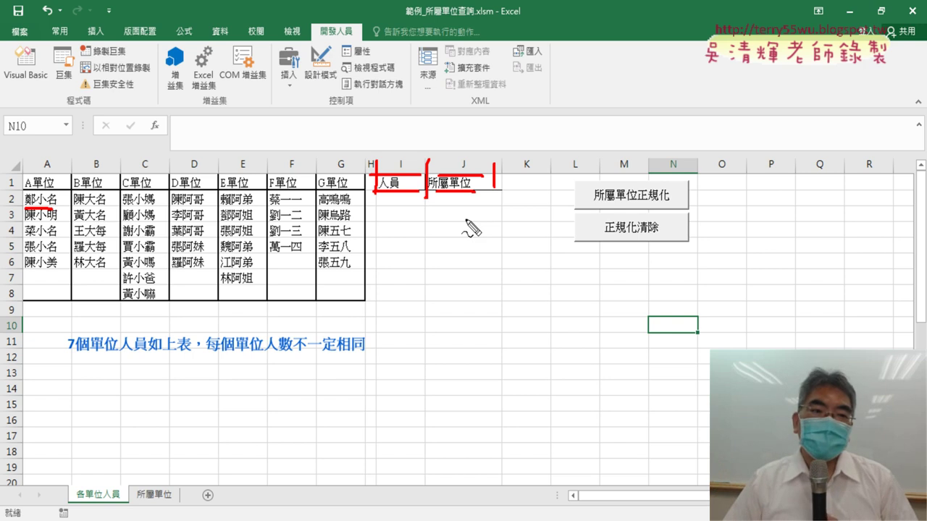
pyautogui.press('Escape')
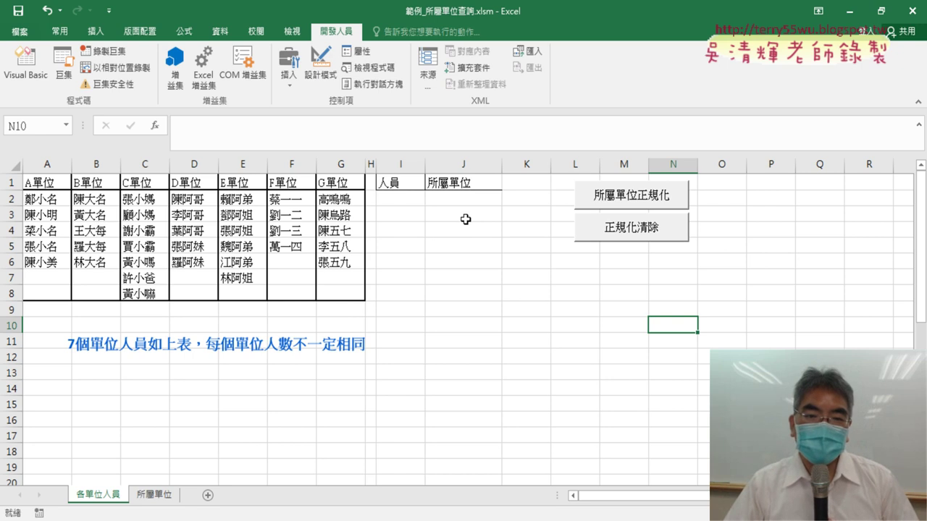
# Step: Run 所屬單位正規化 to build the person/unit list and confirm it ends at row 38
pyautogui.click(656, 201)
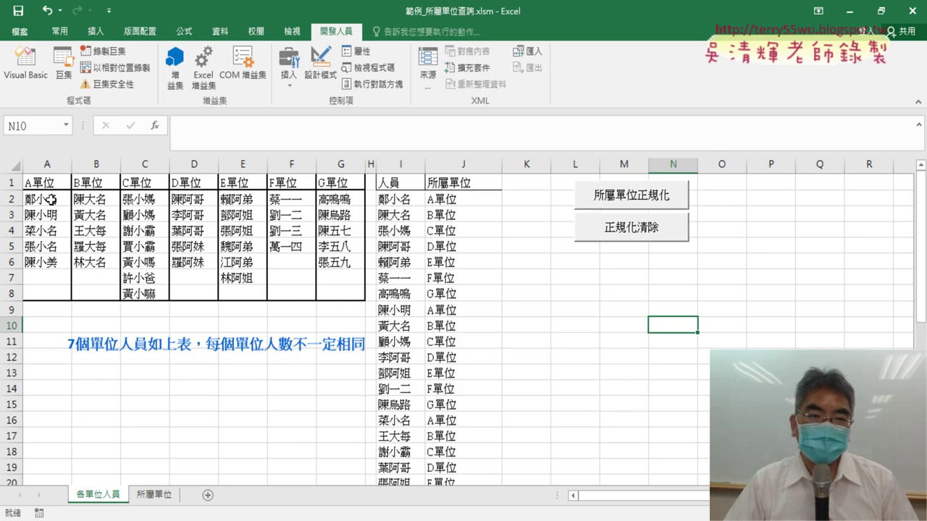
pyautogui.scroll(-6, 481, 380)
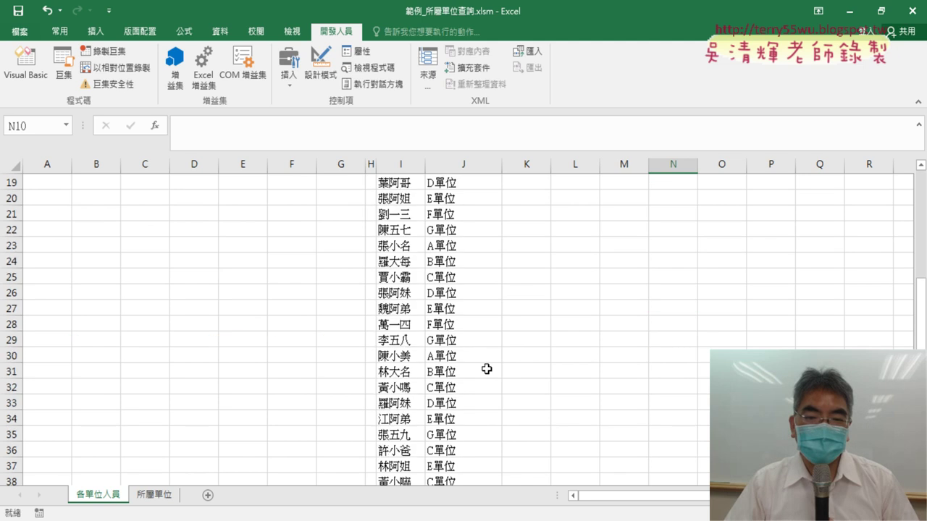
pyautogui.scroll(-6, 486, 369)
pyautogui.scroll(4, 467, 370)
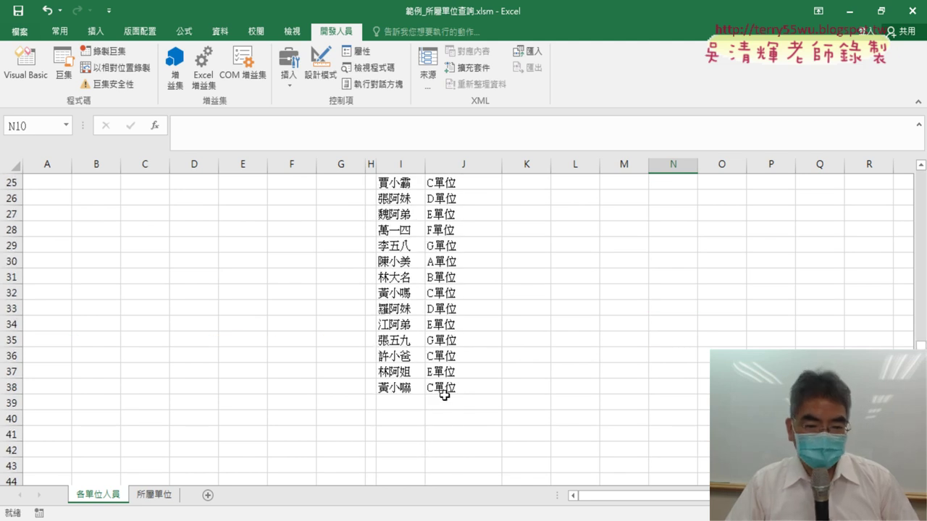
pyautogui.click(444, 397)
pyautogui.click(19, 386)
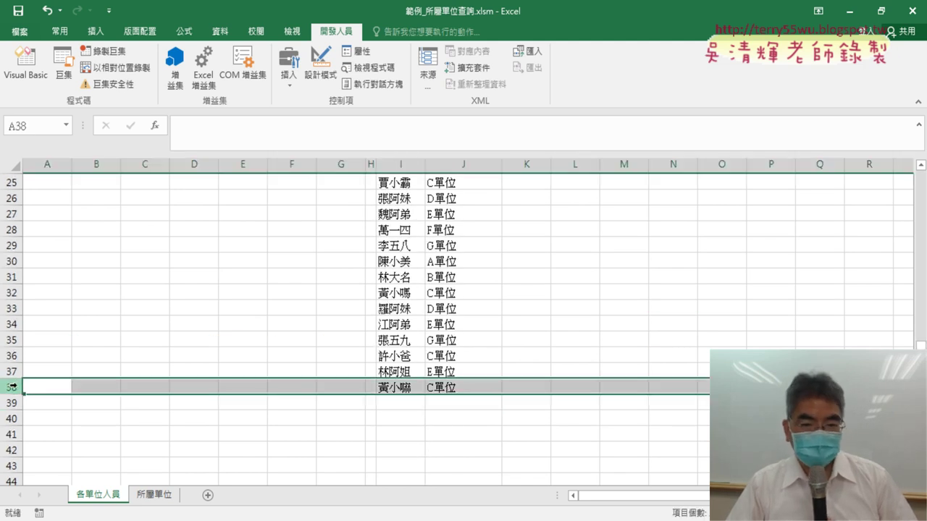
# Step: Clear columns I:J with 正規化清除, then rebuild the list with 所屬單位正規化
pyautogui.scroll(6, 17, 383)
pyautogui.scroll(2, 17, 384)
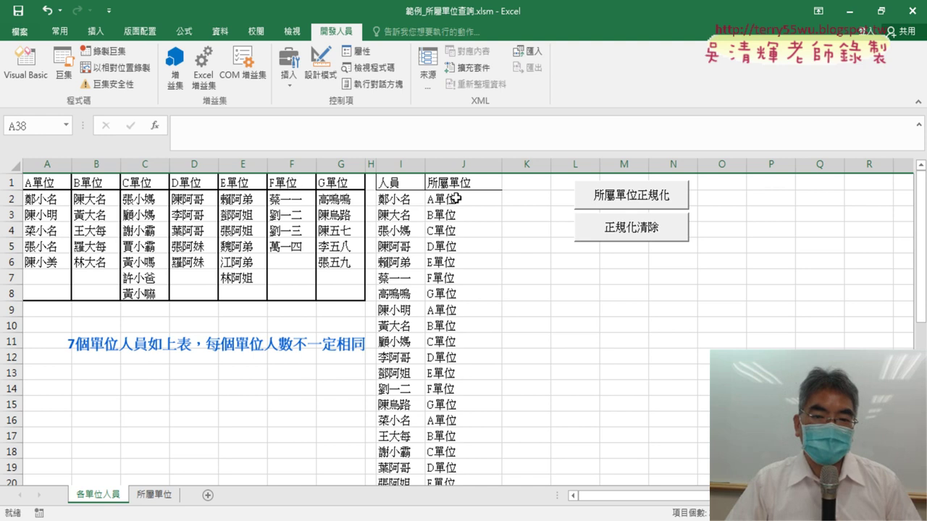
pyautogui.moveTo(401, 165); pyautogui.dragTo(472, 167)
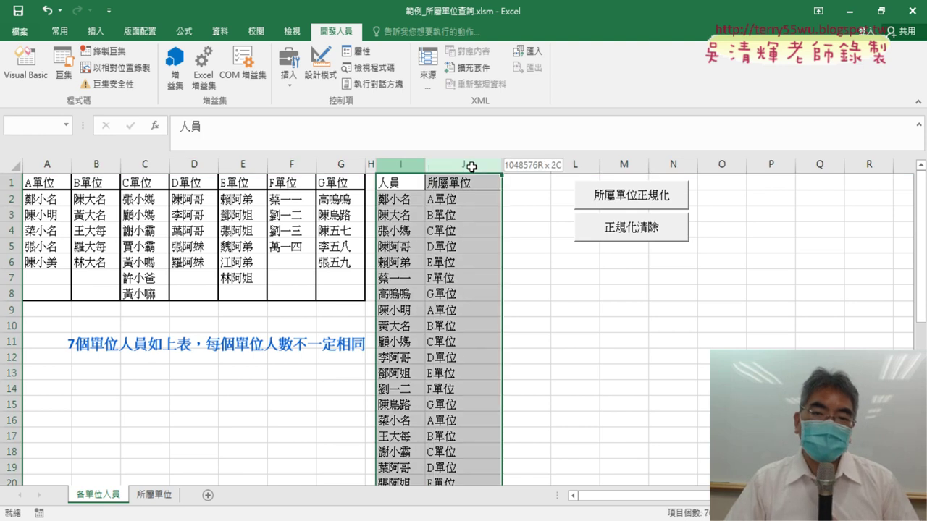
pyautogui.click(617, 232)
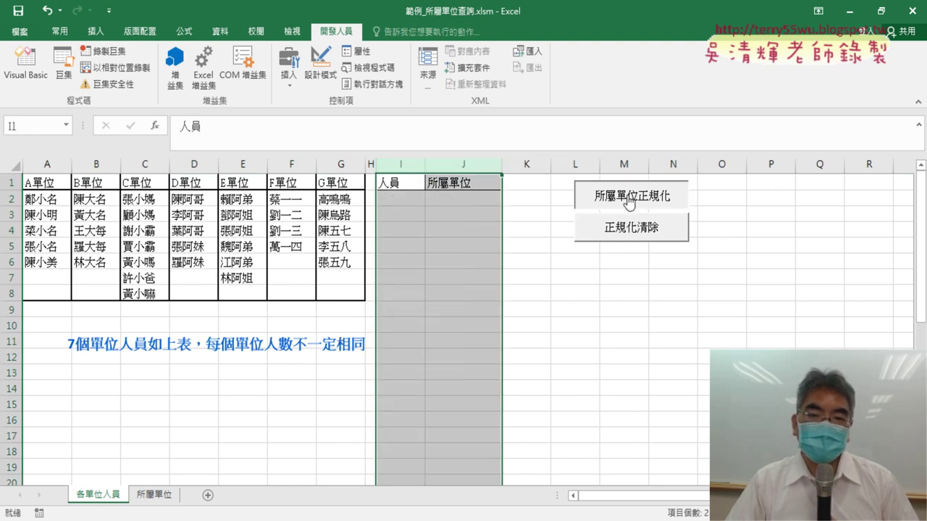
pyautogui.click(628, 203)
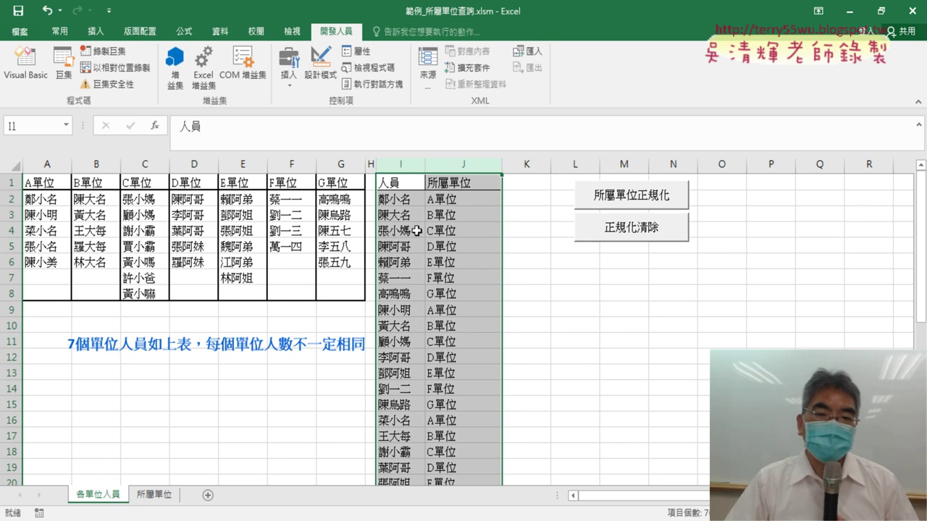
# Step: On the 所屬單位 sheet, delete the unit values in column B from B2 down
pyautogui.click(154, 496)
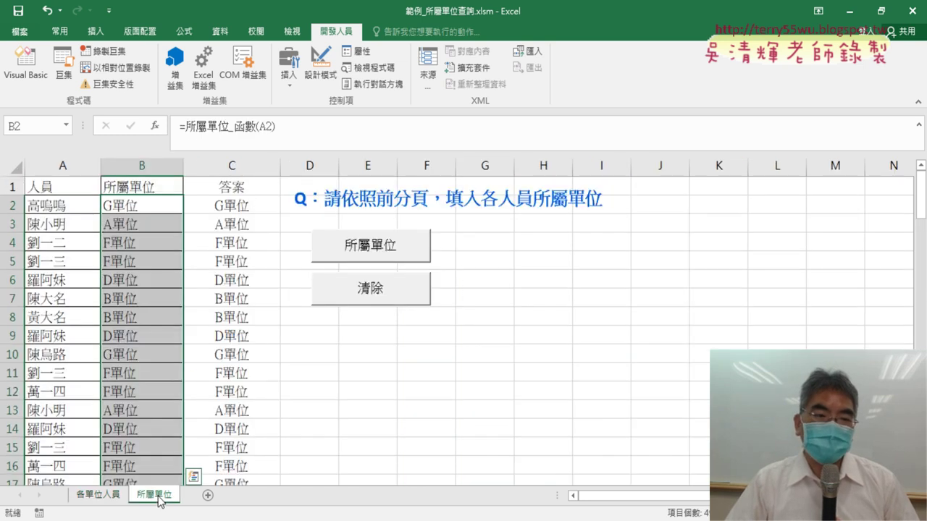
pyautogui.click(152, 204)
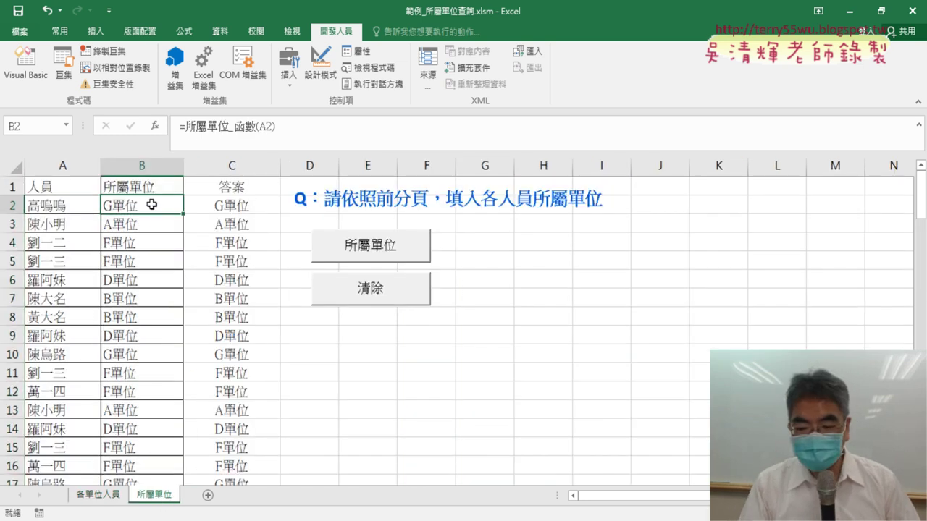
pyautogui.hotkey('ctrl', 'shift', 'Down')
pyautogui.press('Delete')
pyautogui.scroll(12, 151, 205)
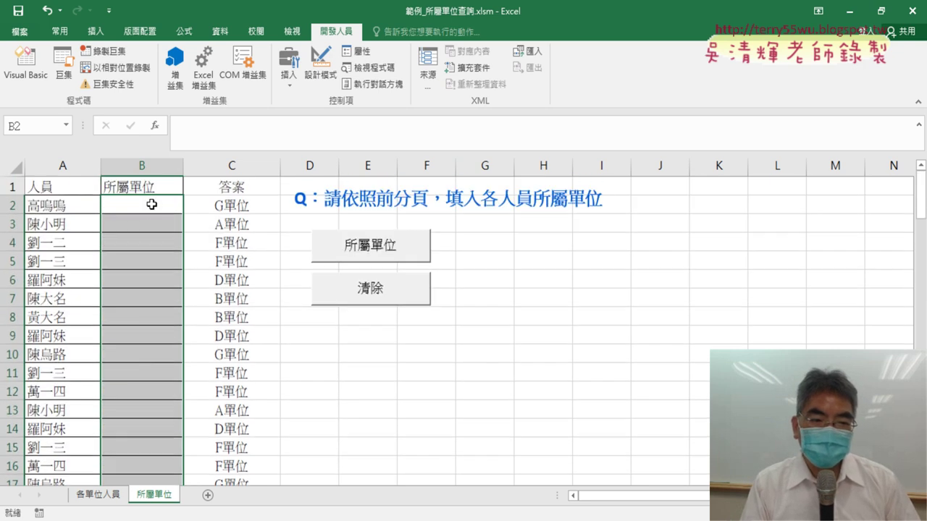
pyautogui.click(151, 205)
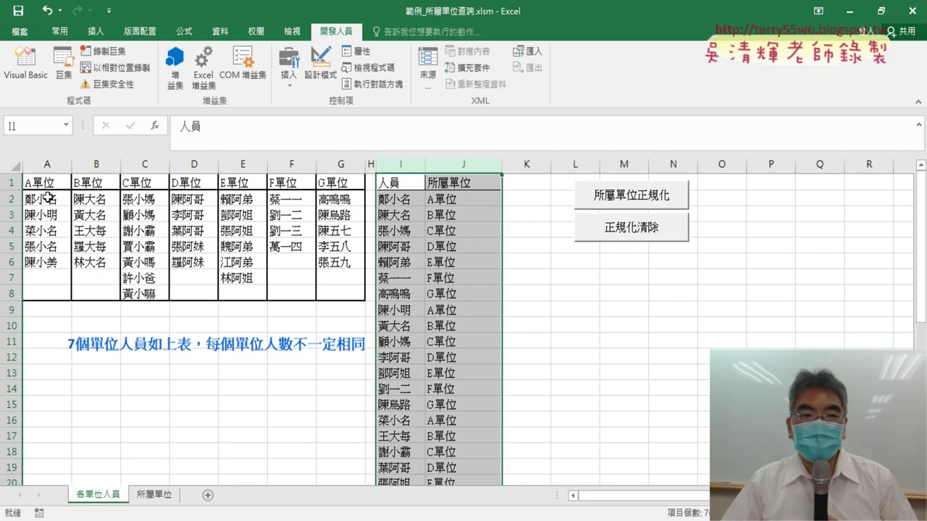
pyautogui.moveTo(44, 165); pyautogui.dragTo(333, 171)
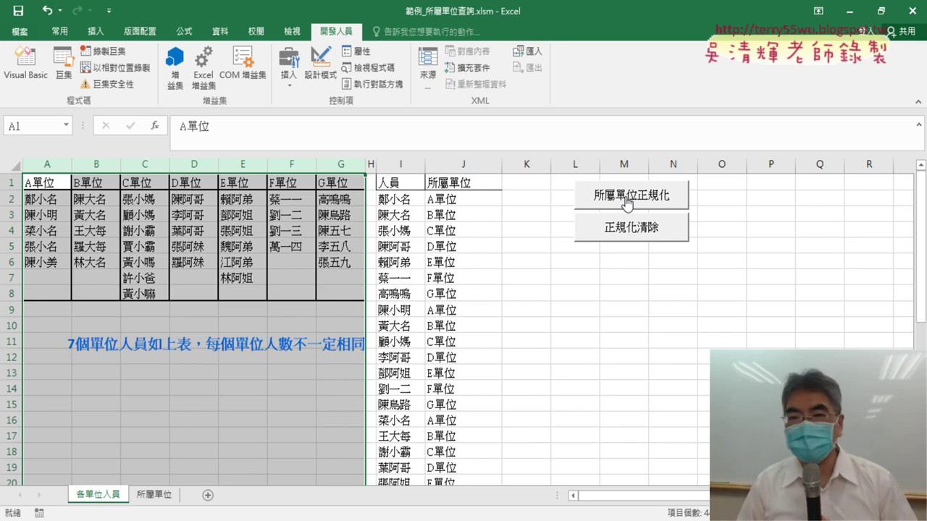
pyautogui.click(628, 229)
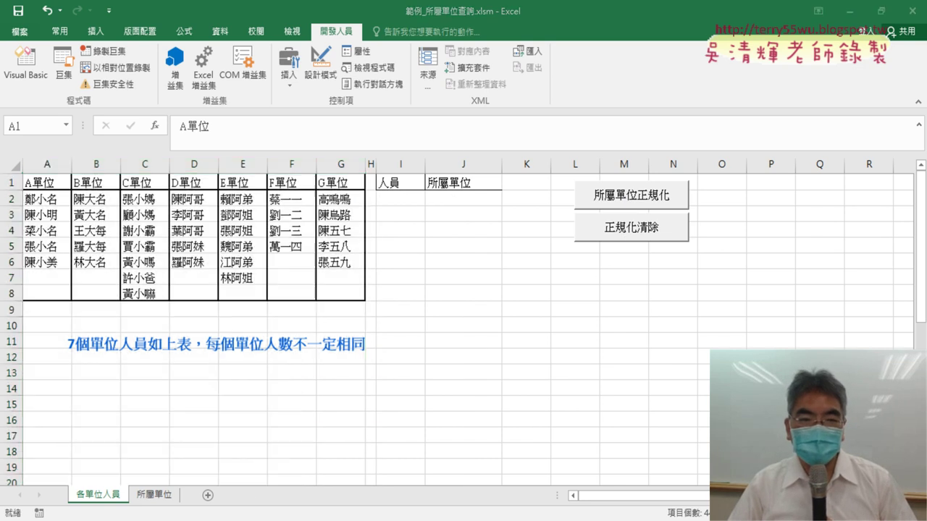
pyautogui.moveTo(763, 26)
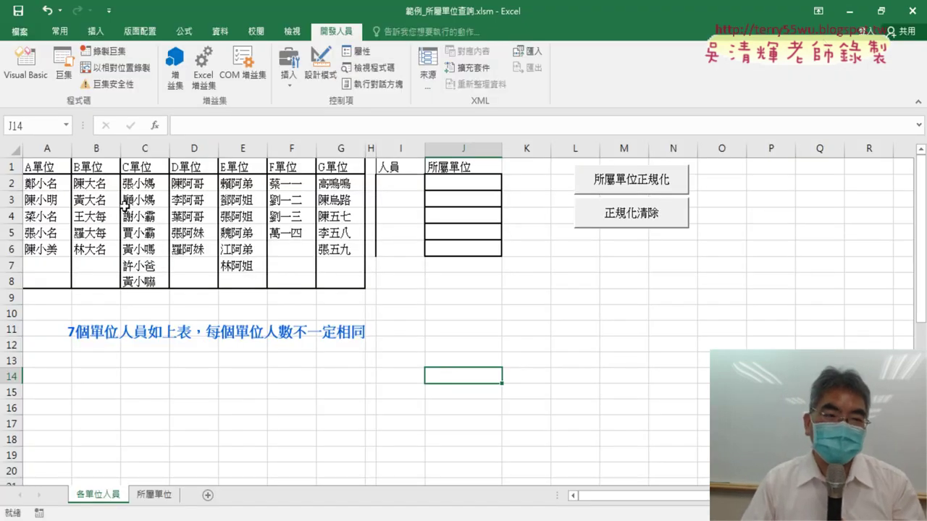
pyautogui.click(50, 166)
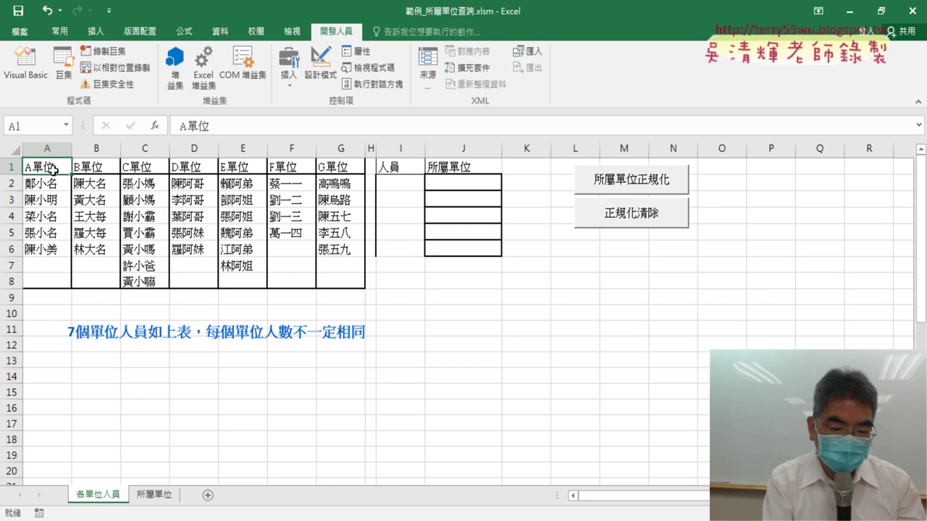
pyautogui.hotkey('ctrl', 'c')
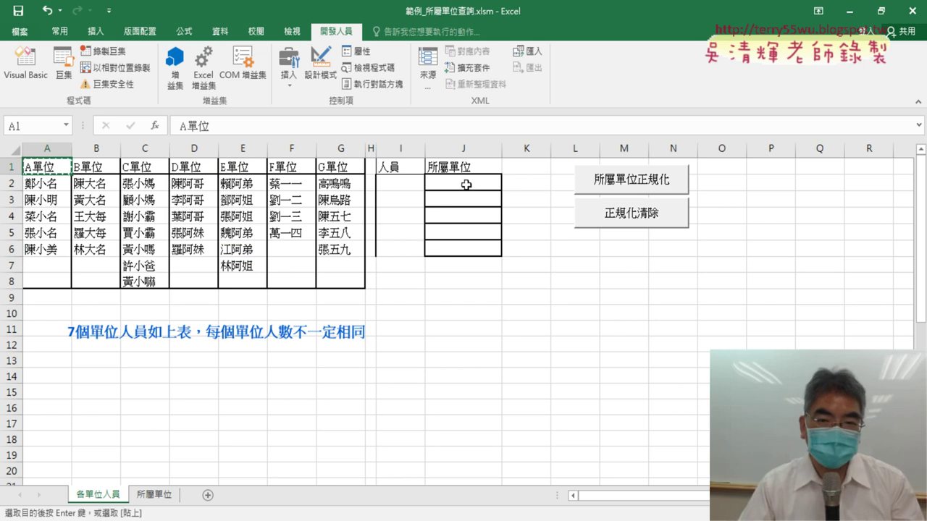
pyautogui.click(466, 185)
pyautogui.hotkey('ctrl', 'v')
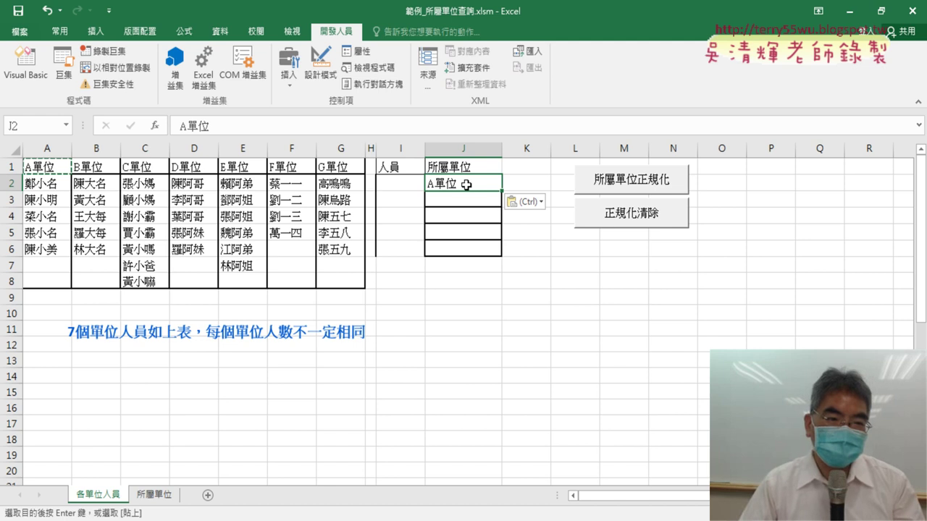
pyautogui.moveTo(40, 183); pyautogui.dragTo(43, 265)
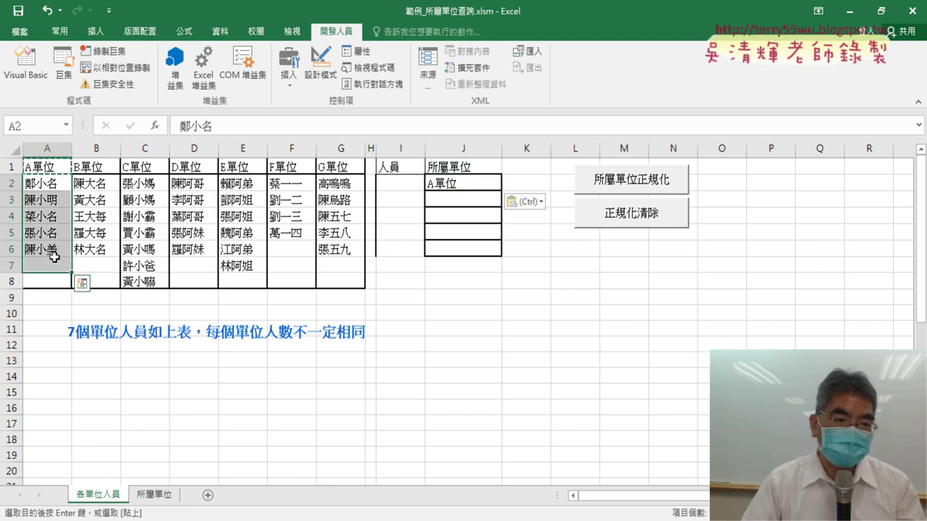
pyautogui.moveTo(45, 187); pyautogui.dragTo(46, 244)
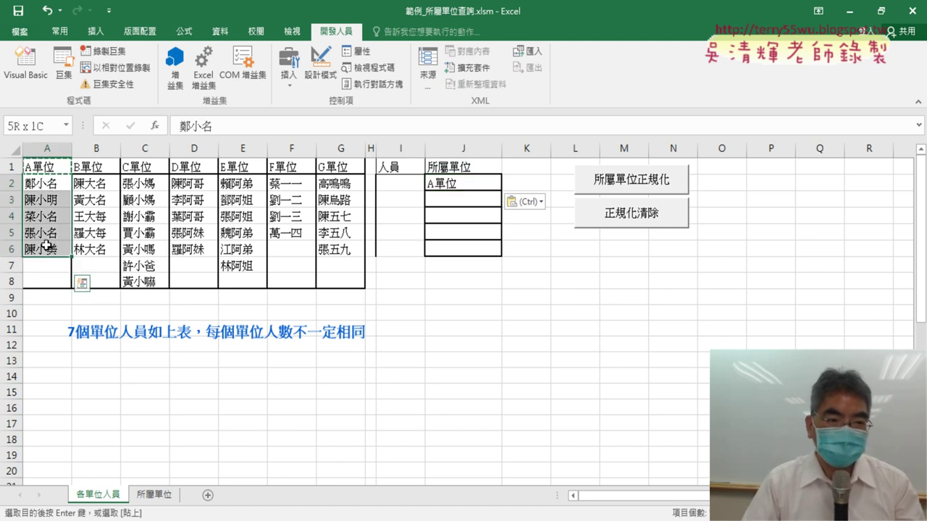
pyautogui.hotkey('ctrl', 'c')
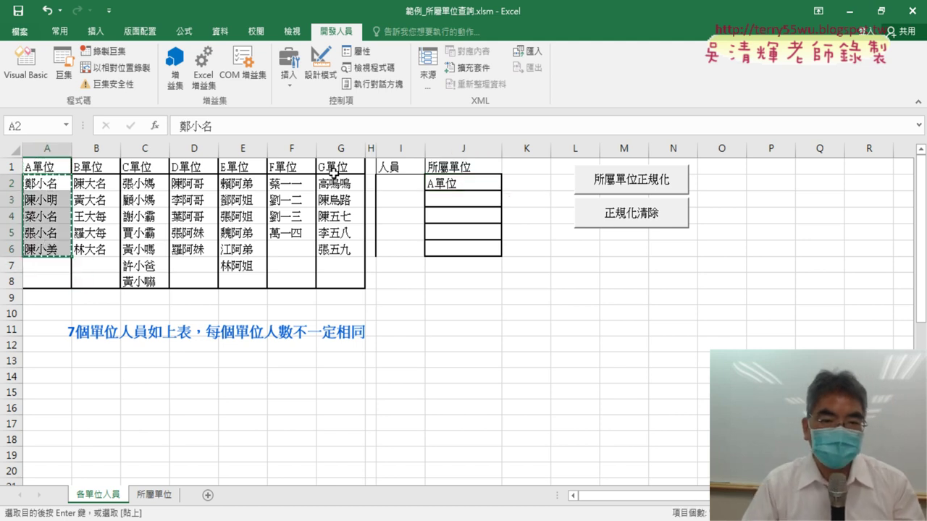
pyautogui.click(404, 184)
pyautogui.hotkey('ctrl', 'v')
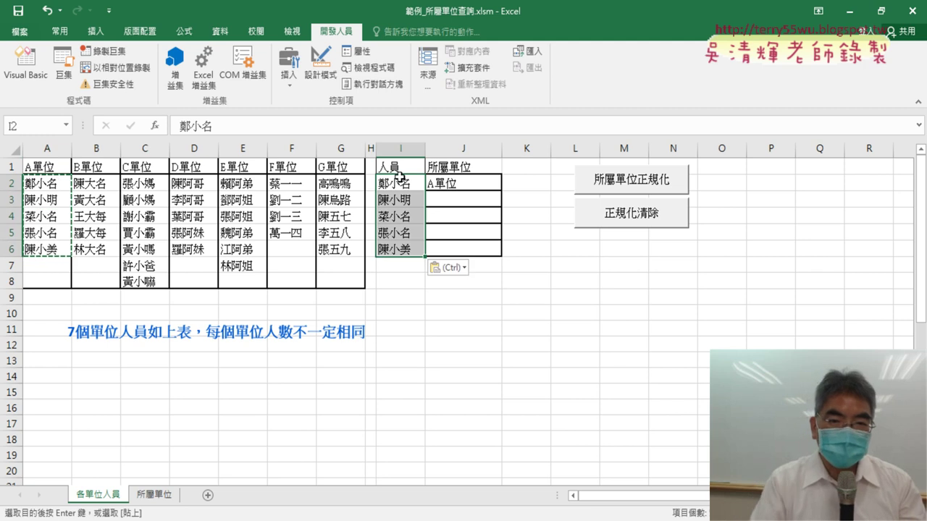
pyautogui.click(481, 181)
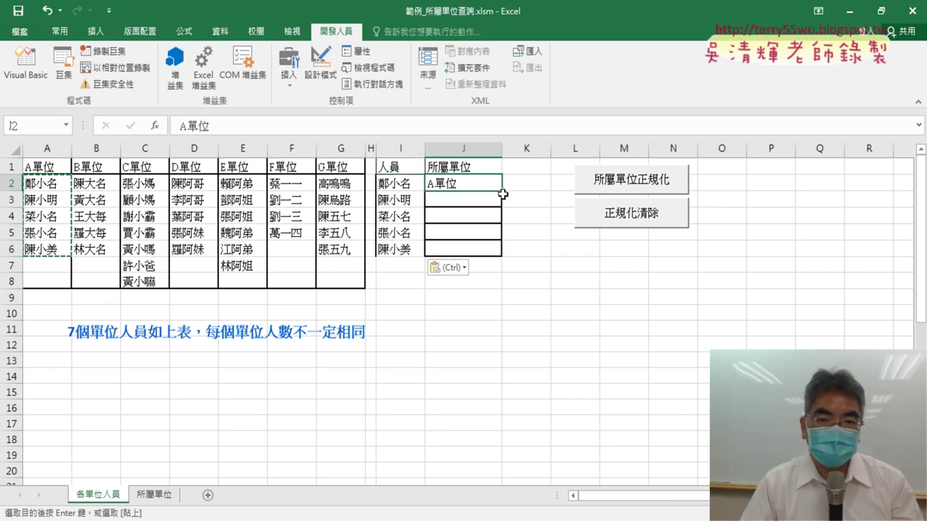
pyautogui.doubleClick(503, 191)
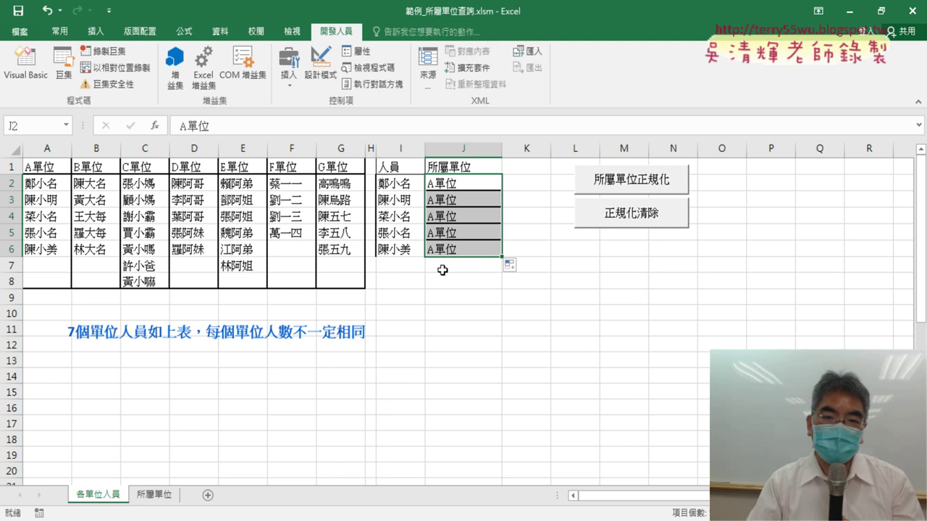
pyautogui.click(98, 168)
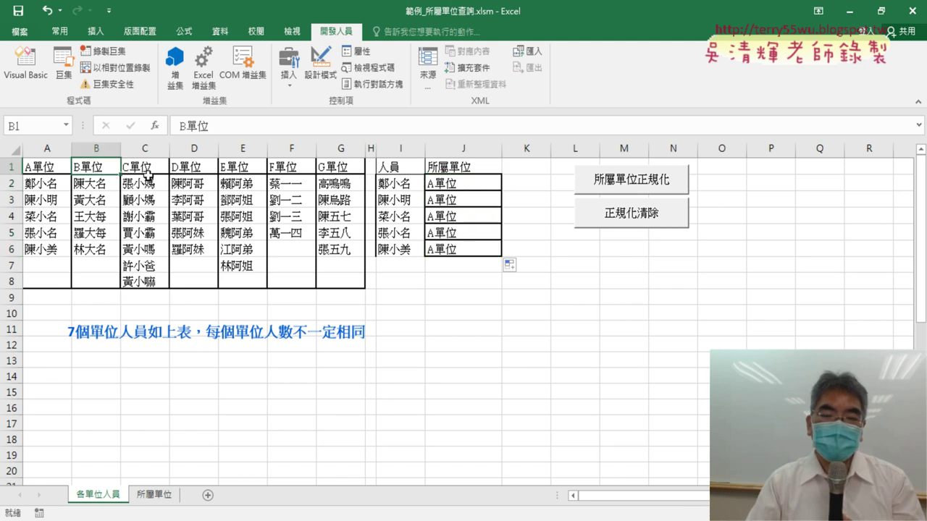
pyautogui.click(472, 268)
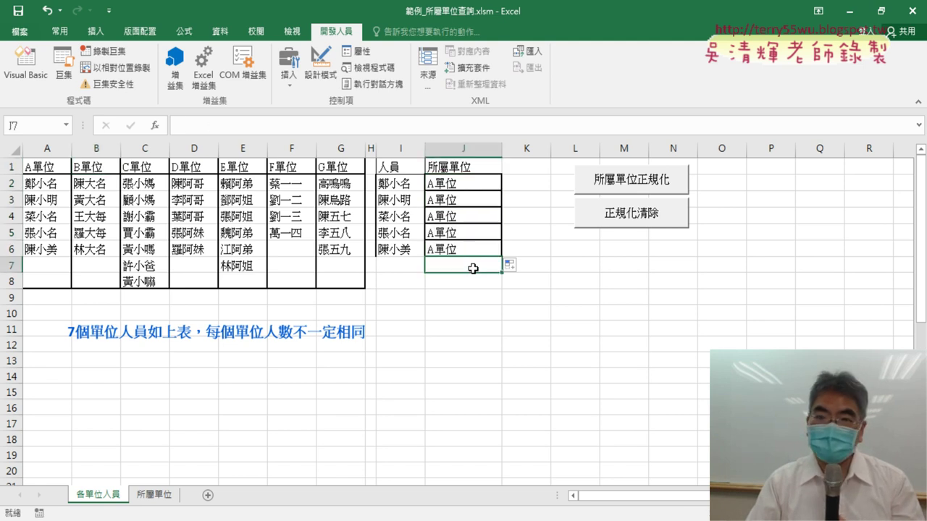
pyautogui.click(382, 264)
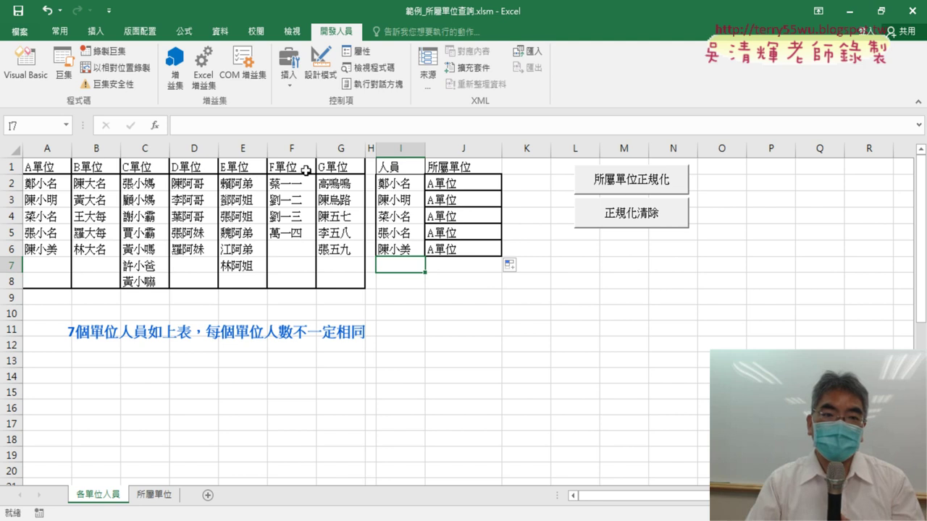
pyautogui.click(339, 168)
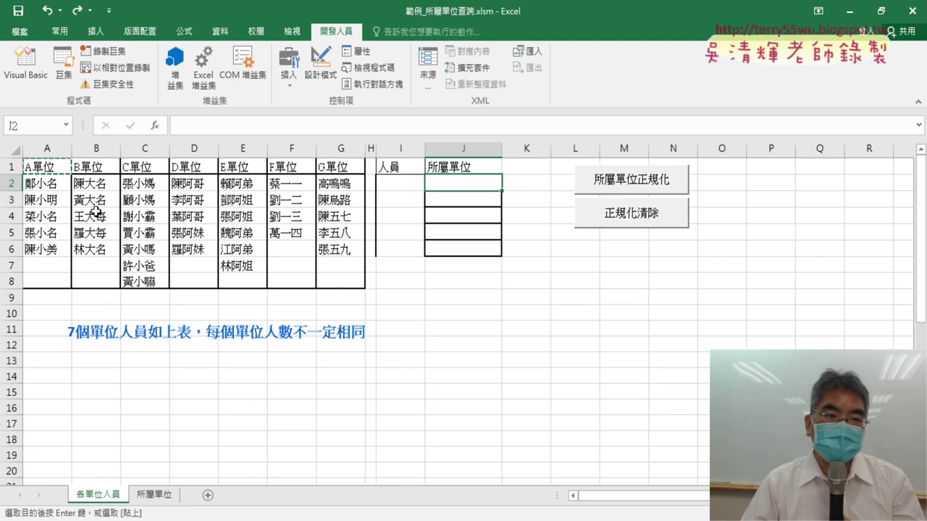
# Step: Select the roster area A2:G8, then output cell J2, and open the VBA editor
pyautogui.moveTo(47, 184); pyautogui.dragTo(335, 278)
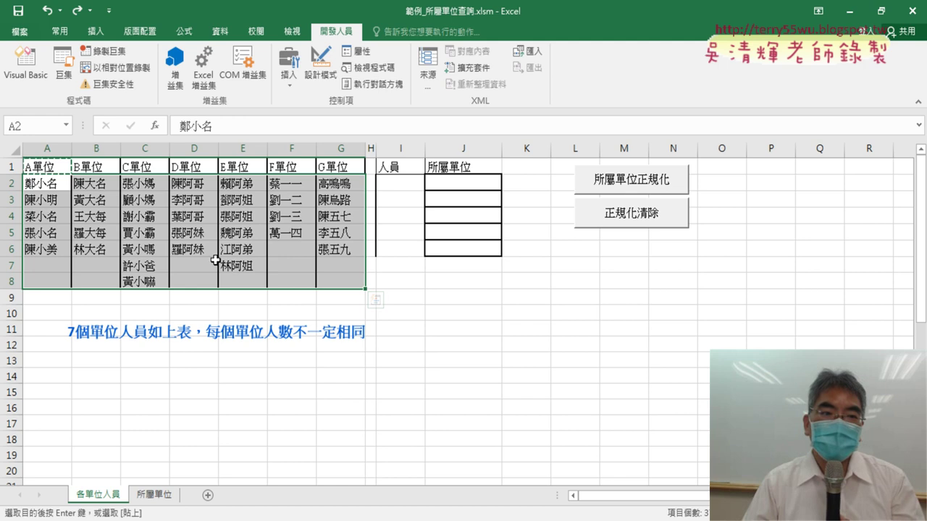
pyautogui.moveTo(45, 190); pyautogui.dragTo(344, 284)
pyautogui.click(41, 184)
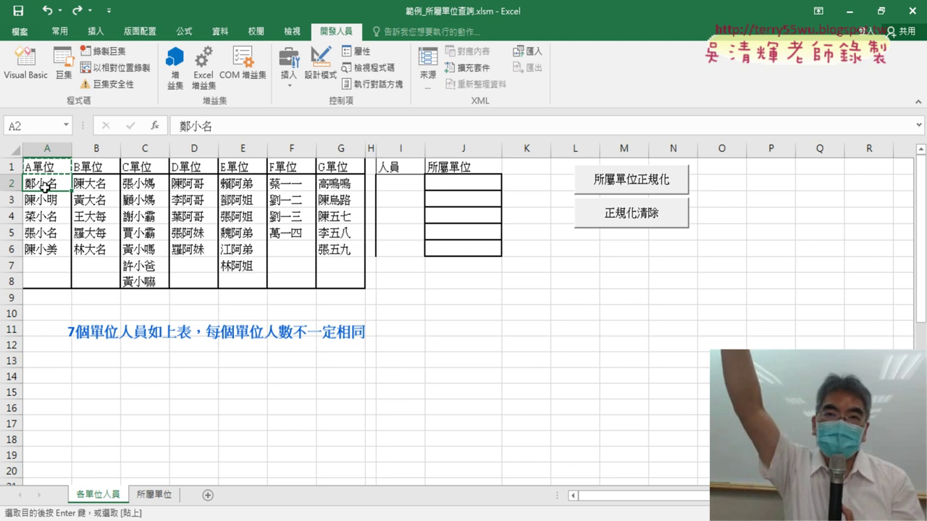
pyautogui.click(469, 185)
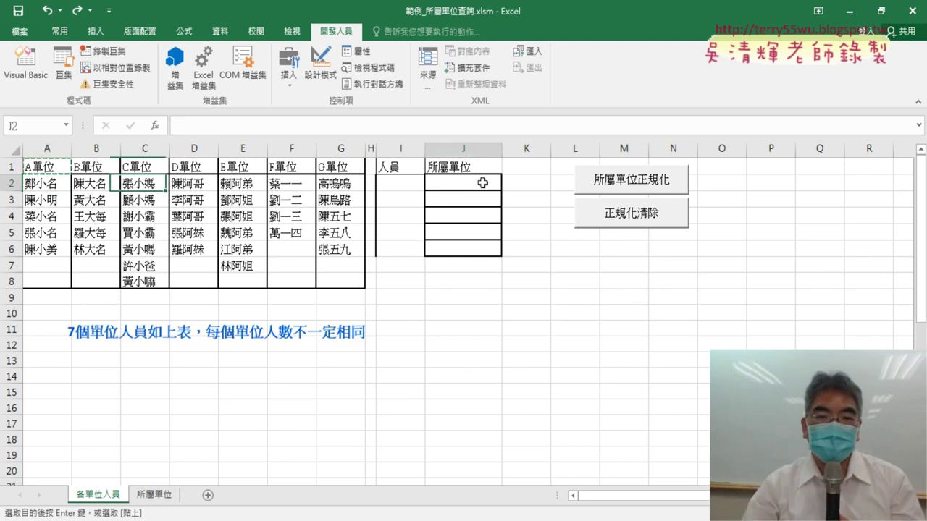
pyautogui.click(39, 78)
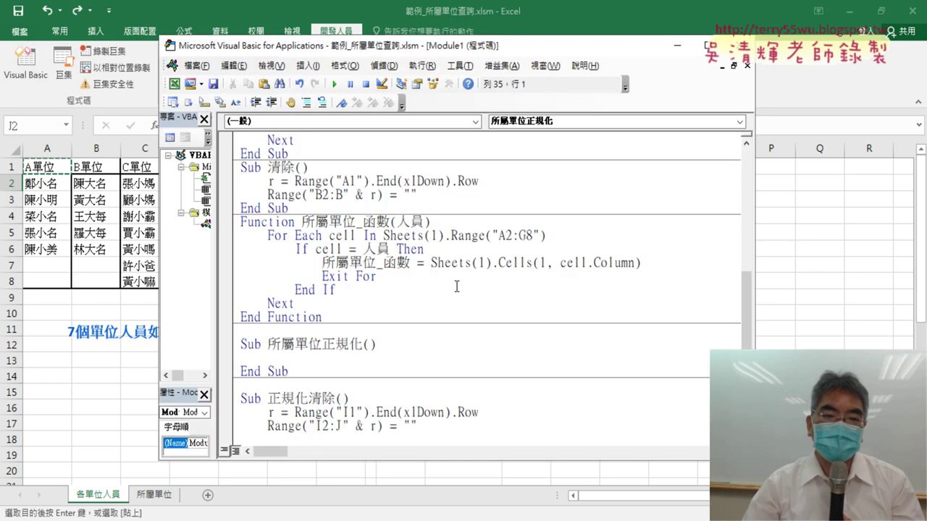
# Step: Paste the function's For Each cell In Sheets(1).Range("A2:G8") line into the empty 所屬單位正規化 procedure
pyautogui.scroll(-1, 505, 309)
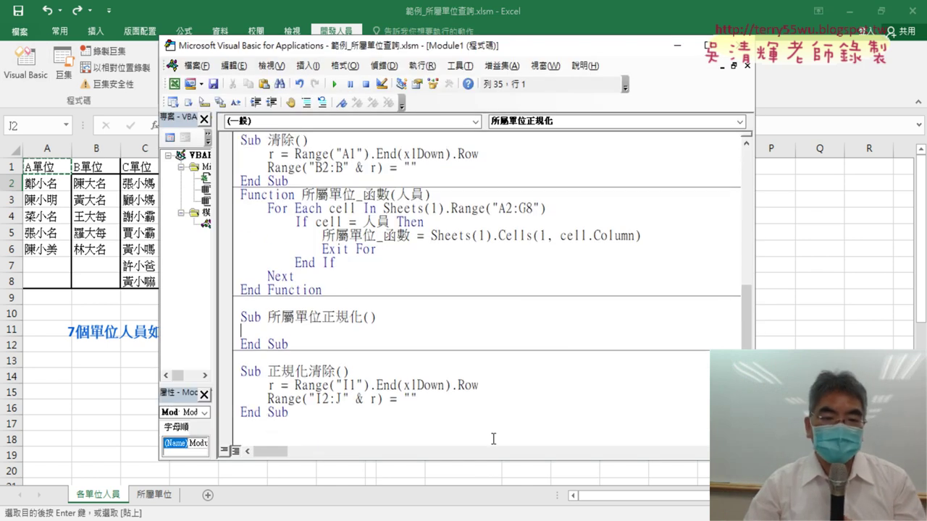
pyautogui.moveTo(287, 343); pyautogui.dragTo(237, 322)
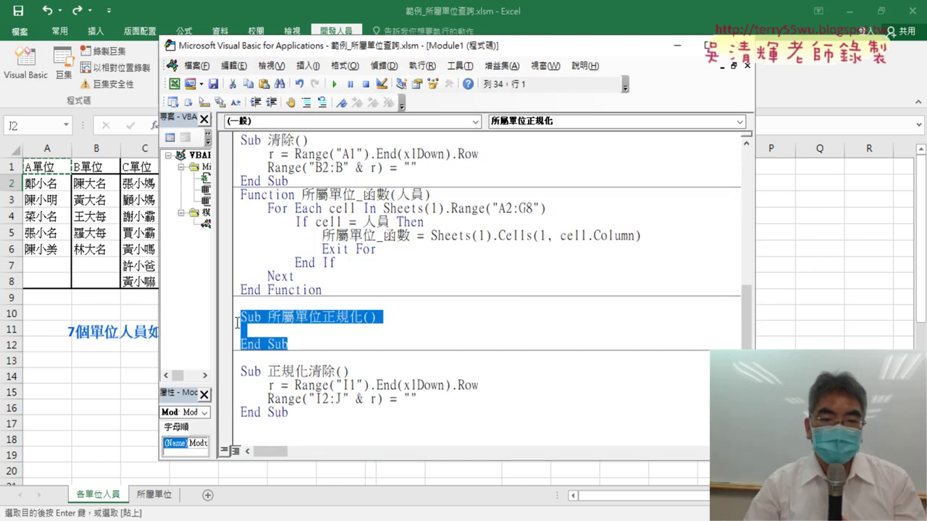
pyautogui.moveTo(362, 317); pyautogui.dragTo(390, 340)
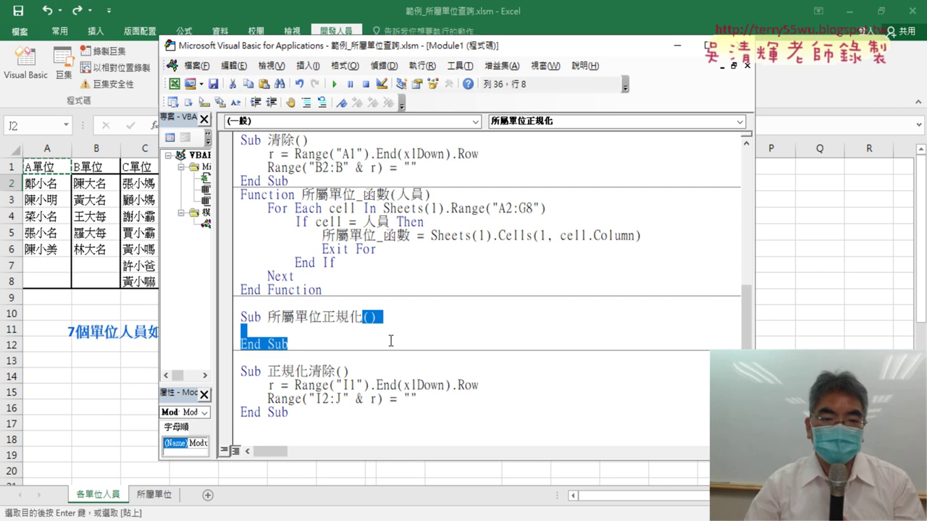
pyautogui.scroll(1, 391, 347)
pyautogui.press('Up')
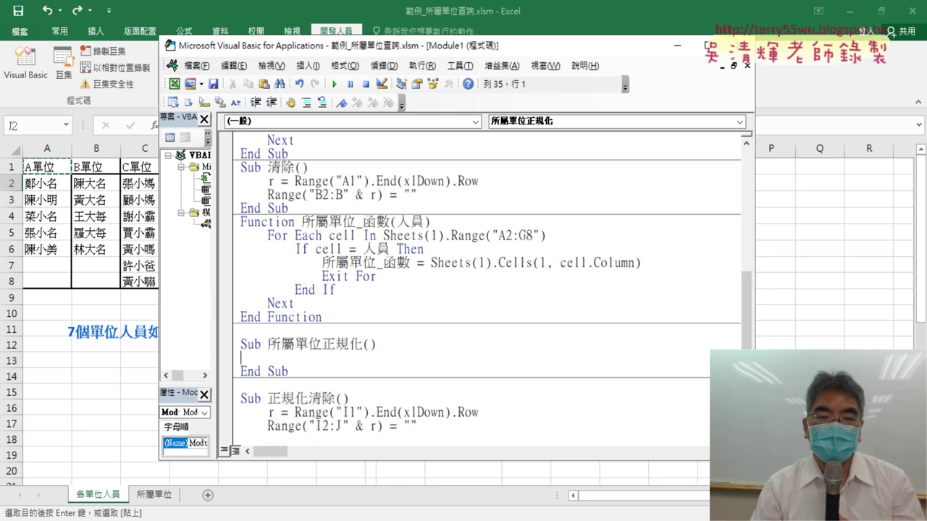
pyautogui.press('Tab')
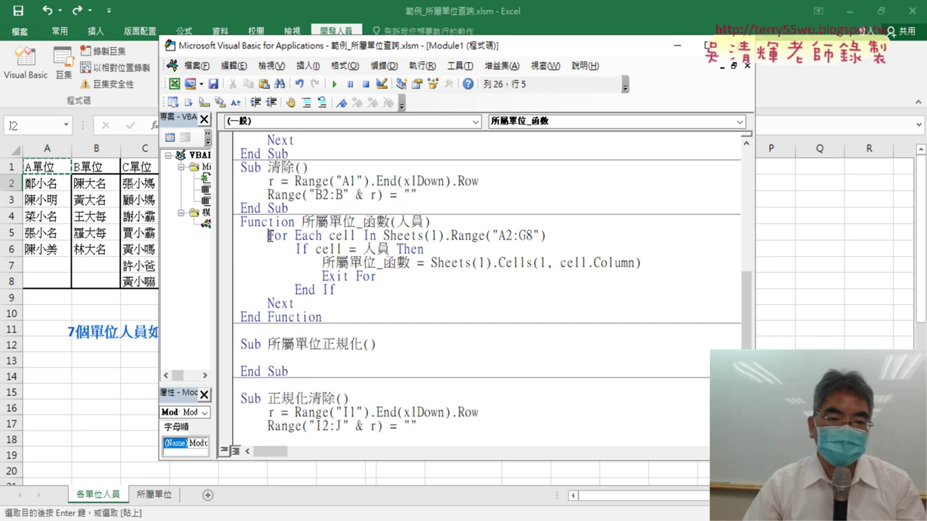
pyautogui.moveTo(269, 236); pyautogui.dragTo(572, 241)
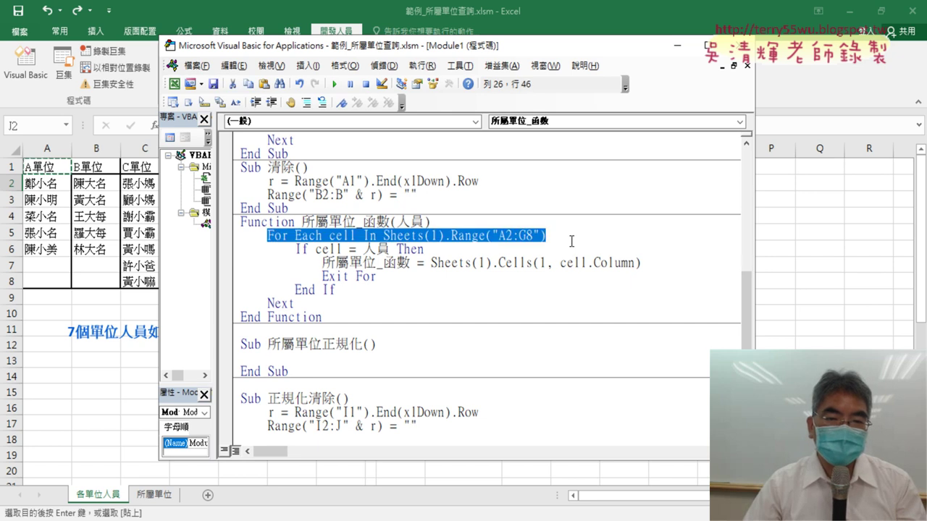
pyautogui.click(401, 356)
pyautogui.hotkey('ctrl', 'v')
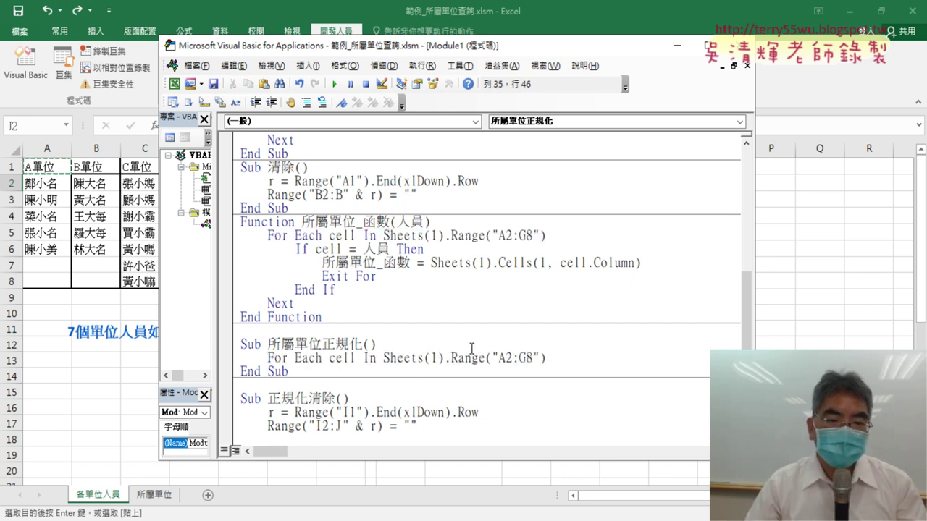
pyautogui.moveTo(579, 46); pyautogui.dragTo(586, 308)
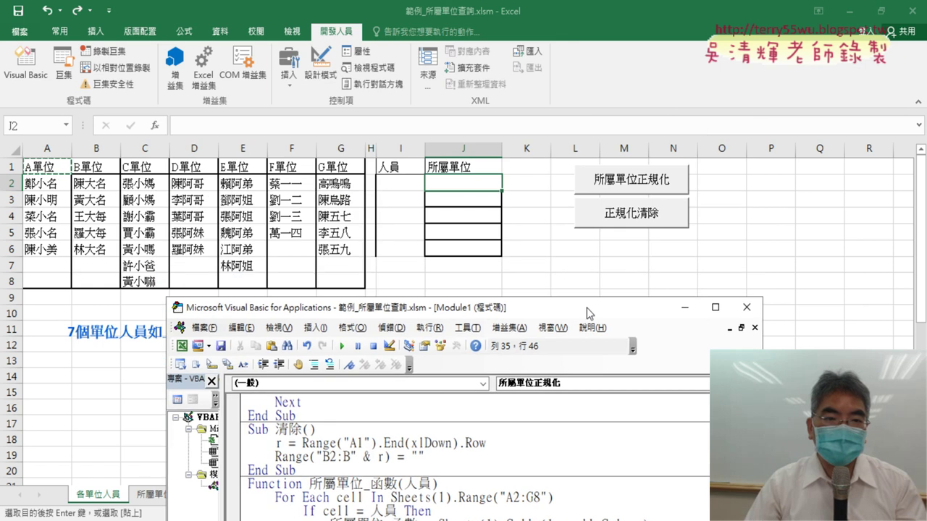
# Step: Remove the Sheets(1). prefix from the loop line and close the loop with next
pyautogui.moveTo(412, 310); pyautogui.dragTo(443, 66)
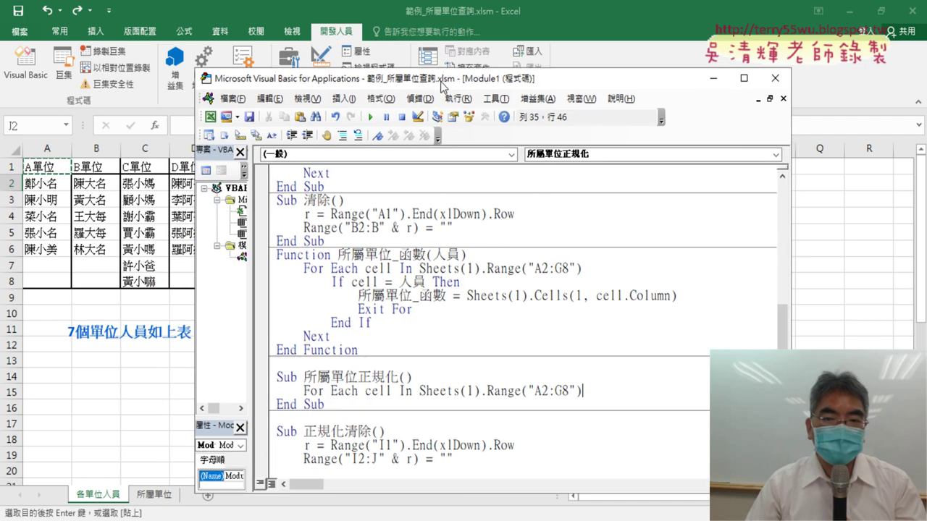
pyautogui.moveTo(420, 376); pyautogui.dragTo(488, 377)
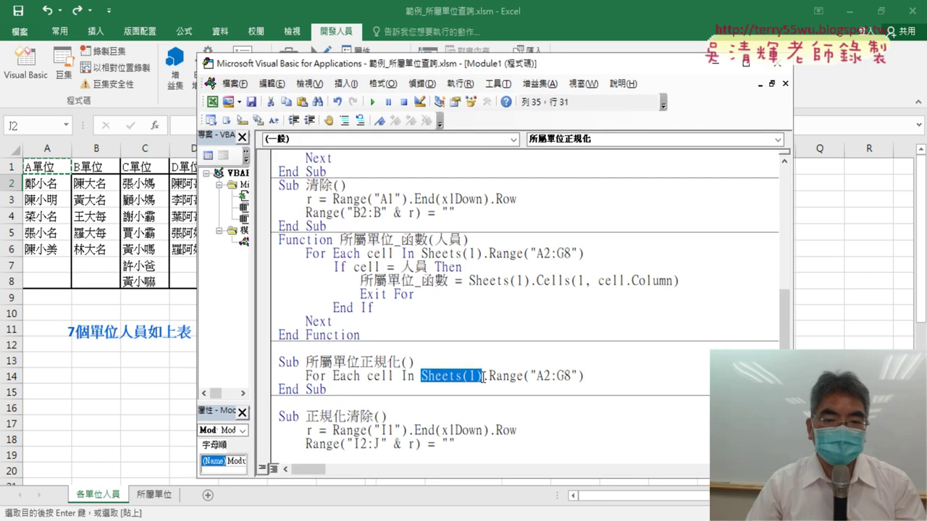
pyautogui.press('Delete')
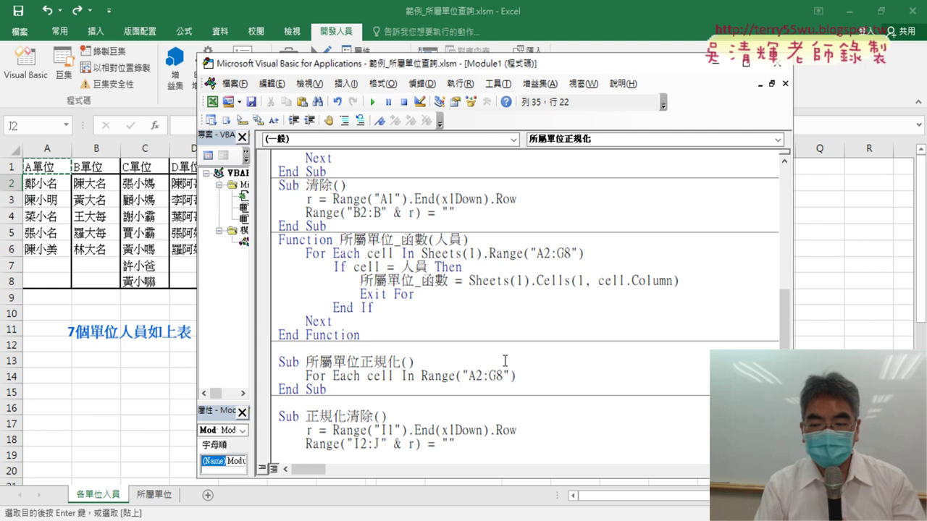
pyautogui.press('Return')
pyautogui.press('Return')
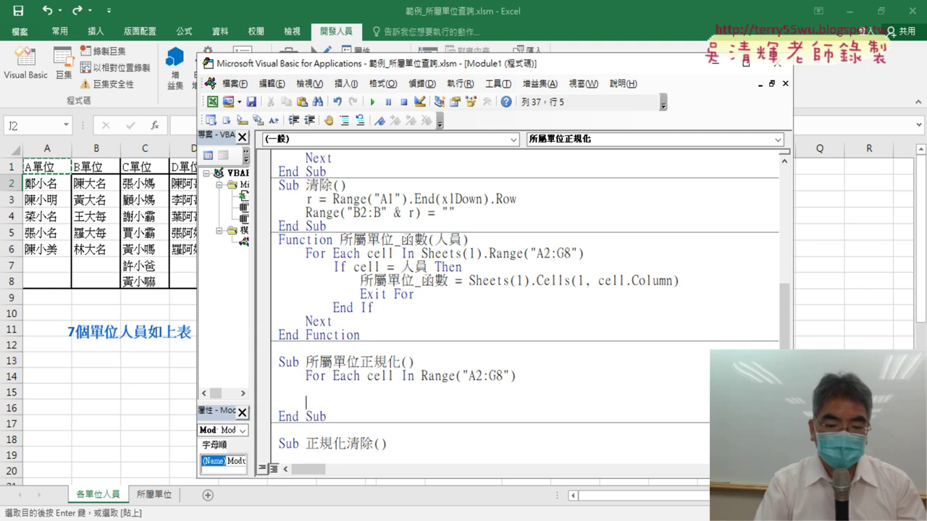
pyautogui.write('ㄋ')
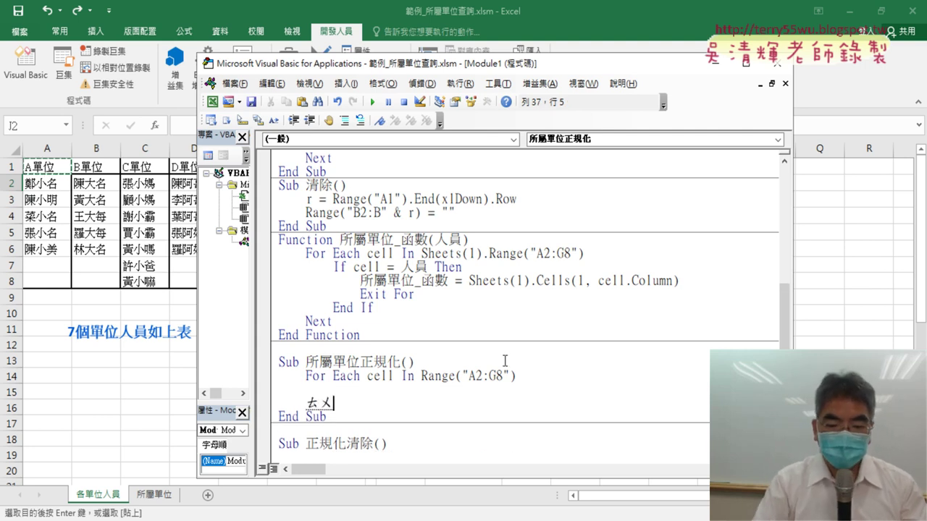
pyautogui.press('BackSpace')
pyautogui.write('next')
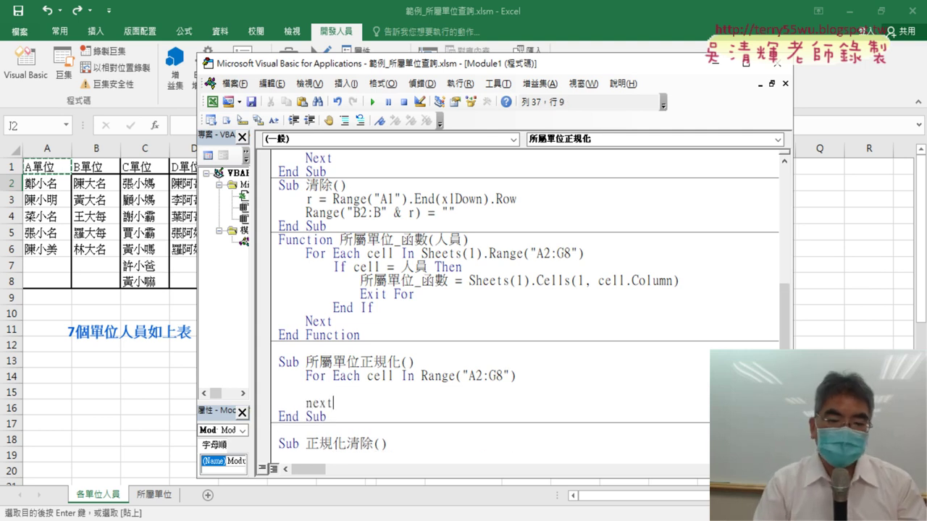
# Step: Review the loop's A2:G8 range and cell variable, then narrow the macro editor window
pyautogui.press('Up')
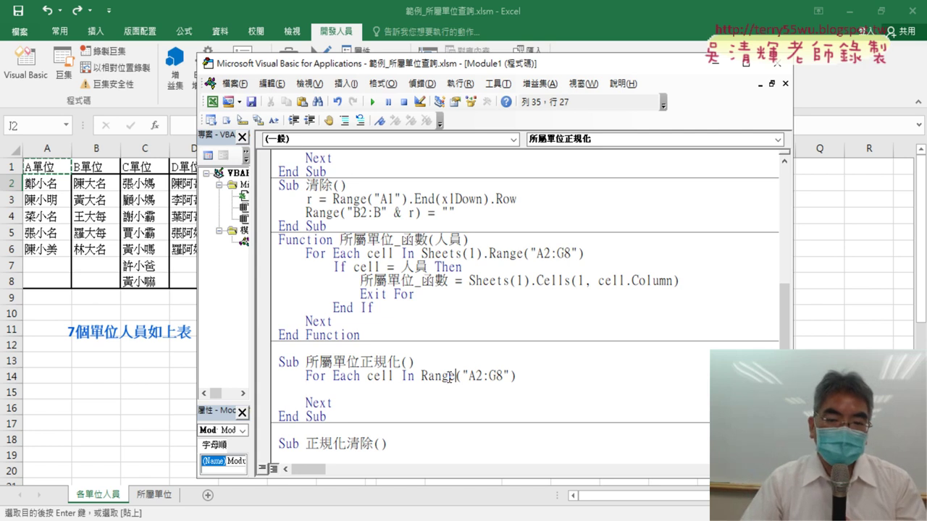
pyautogui.moveTo(421, 377); pyautogui.dragTo(517, 375)
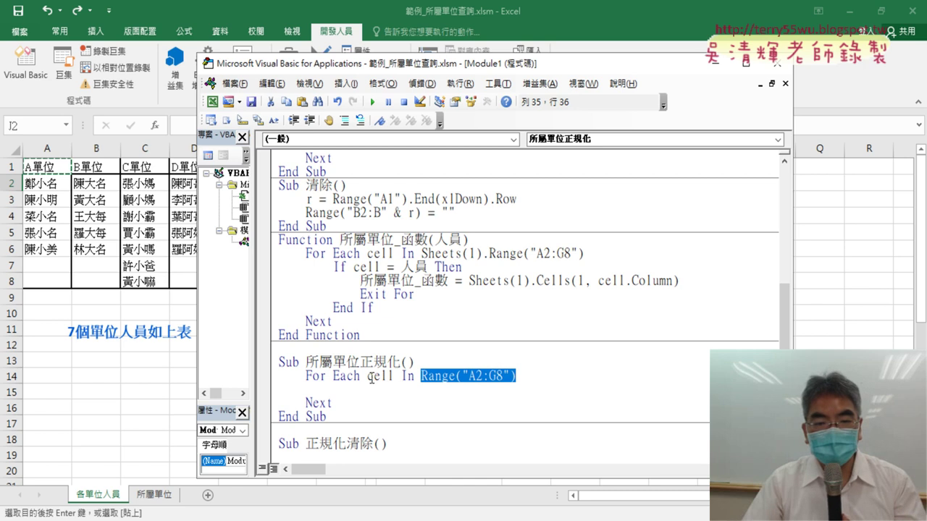
pyautogui.moveTo(366, 376); pyautogui.dragTo(393, 376)
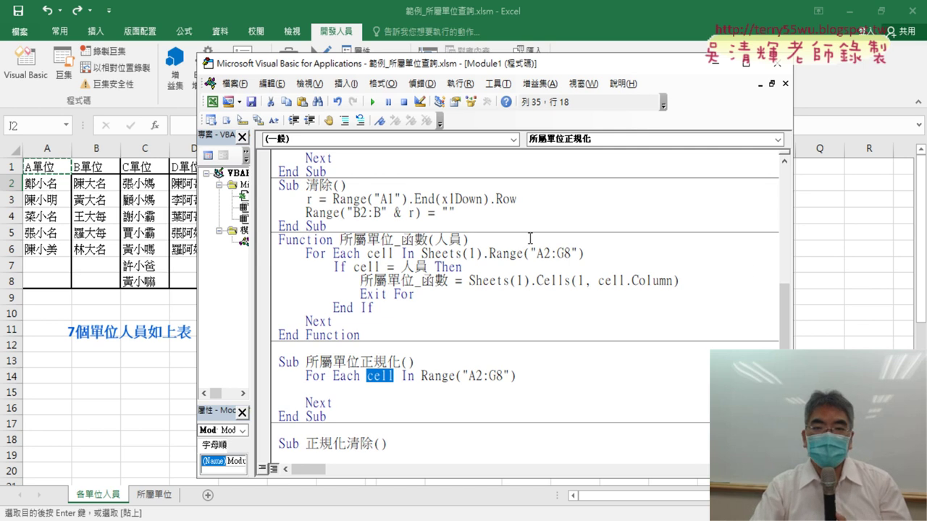
pyautogui.moveTo(794, 276); pyautogui.dragTo(444, 276)
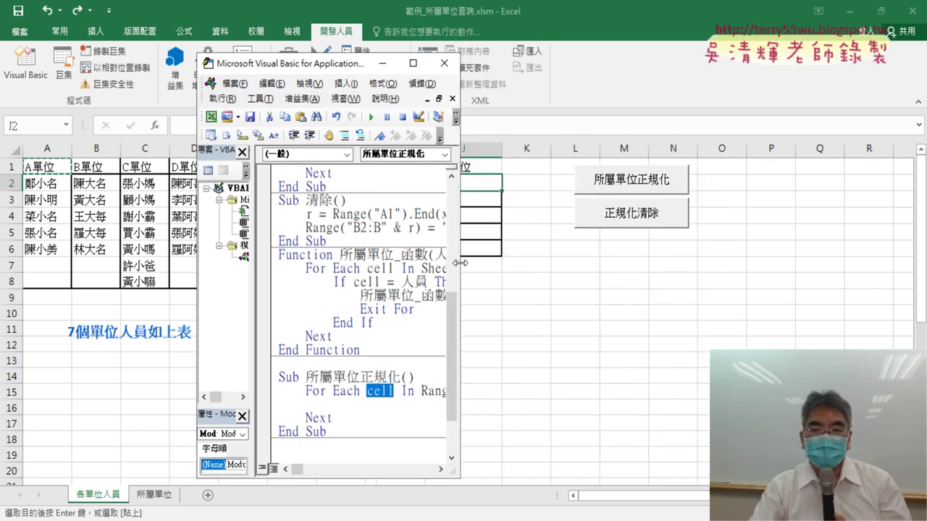
# Step: Move the macro editor right and enlarge it so roster columns A–J stay visible
pyautogui.moveTo(362, 63); pyautogui.dragTo(694, 61)
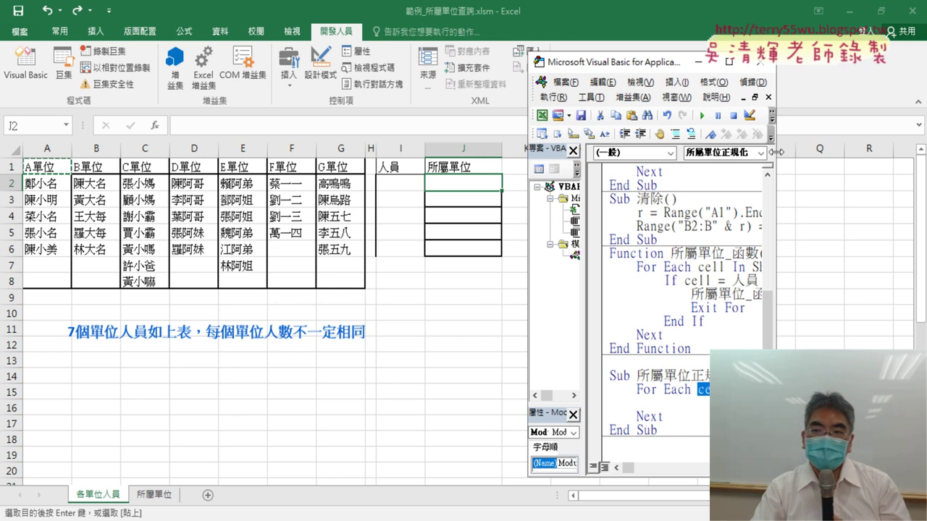
pyautogui.moveTo(776, 153); pyautogui.dragTo(905, 150)
pyautogui.moveTo(724, 62); pyautogui.dragTo(720, 23)
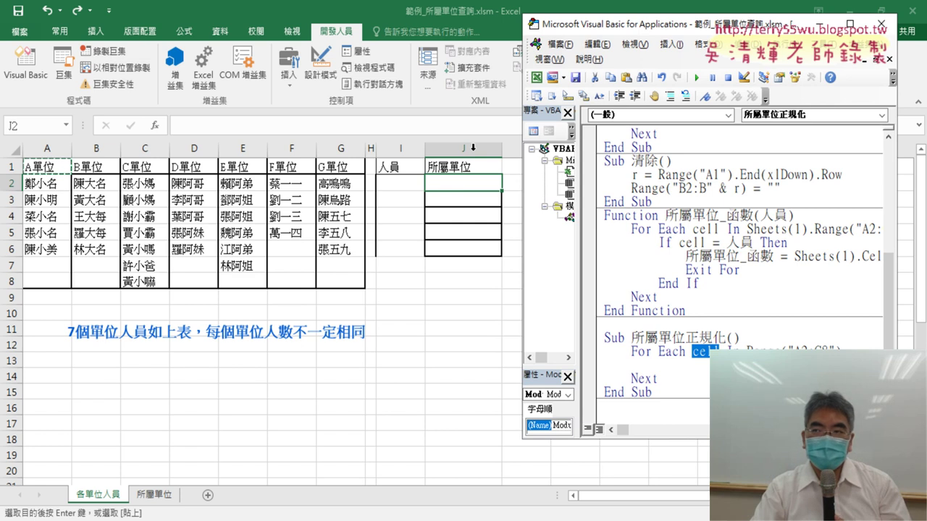
# Step: Start a cells(2, statement on the blank line inside the For Each loop
pyautogui.click(660, 358)
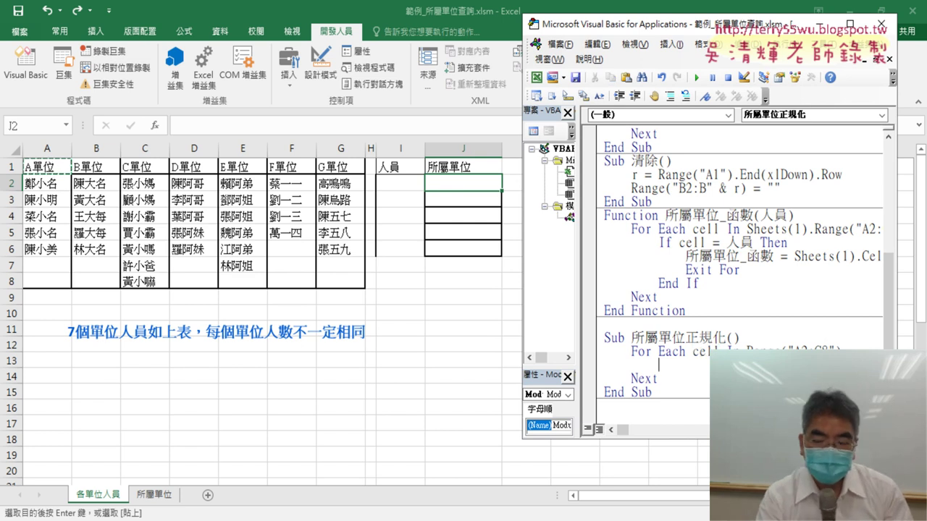
pyautogui.write('c')
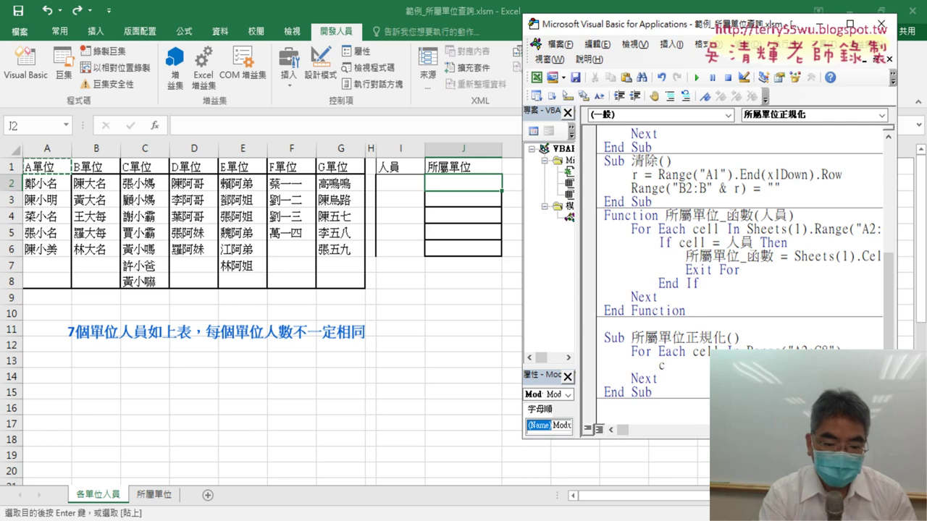
pyautogui.write('ell')
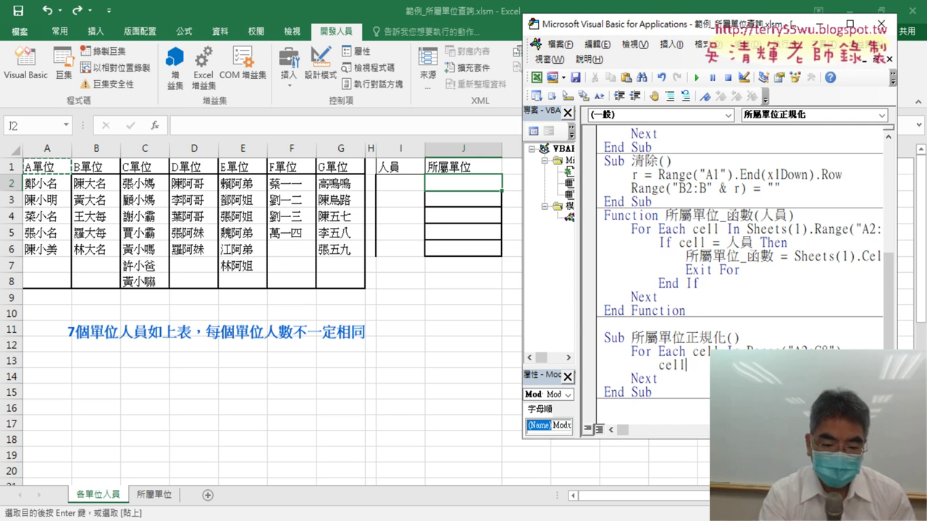
pyautogui.write('s(2')
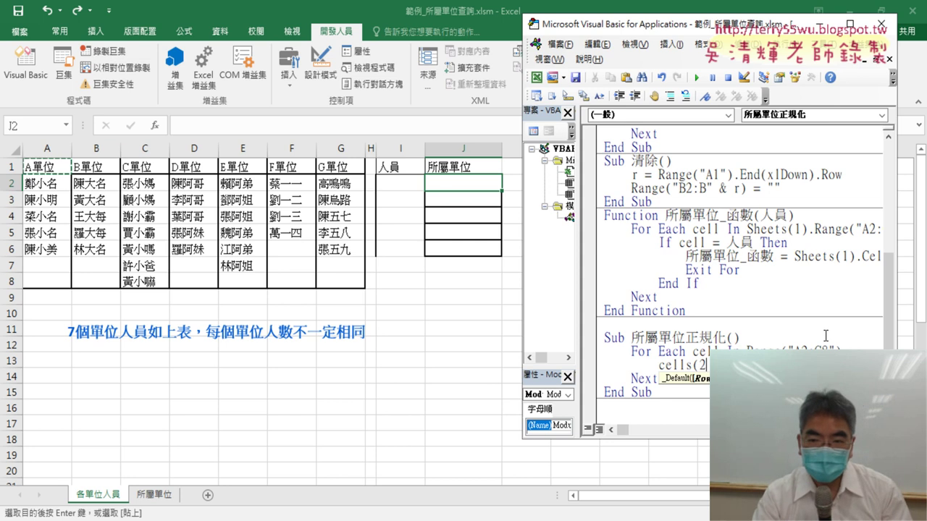
pyautogui.write(',')
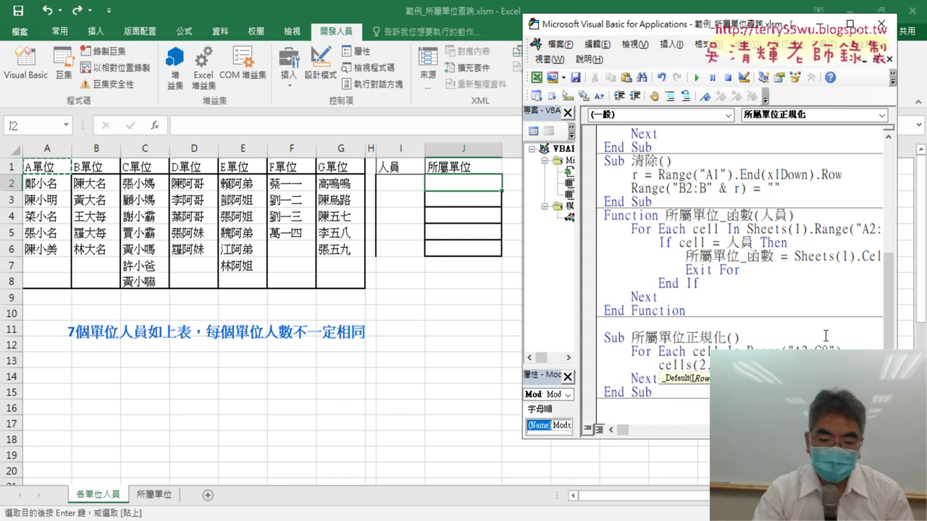
pyautogui.press('Escape')
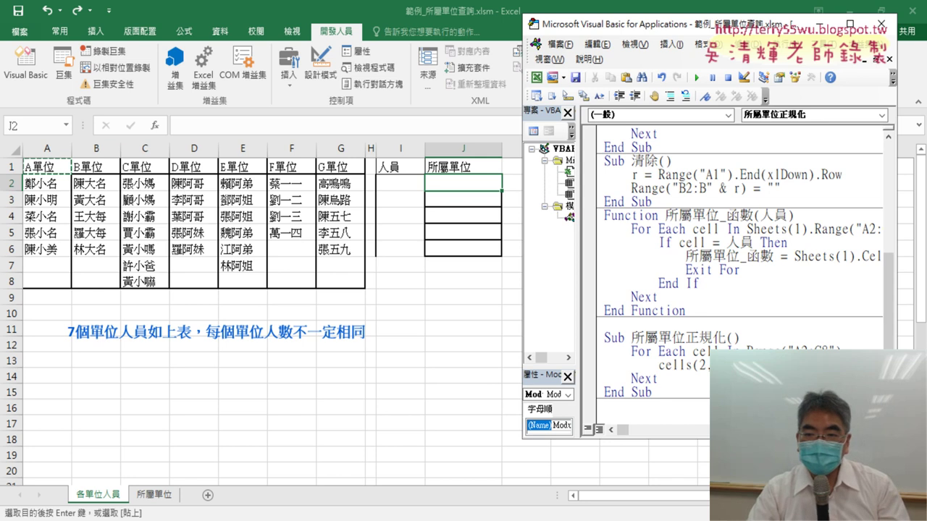
pyautogui.moveTo(746, 351); pyautogui.dragTo(837, 348)
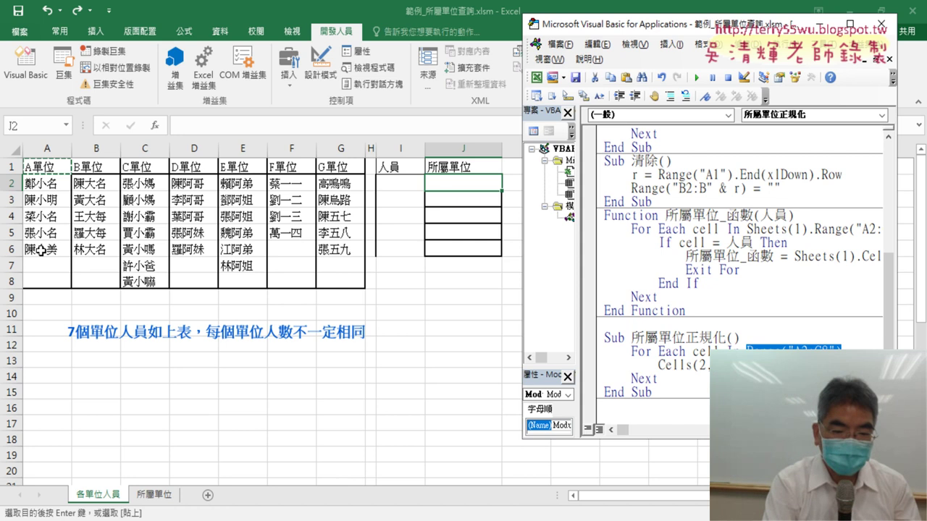
pyautogui.moveTo(46, 188); pyautogui.dragTo(172, 212)
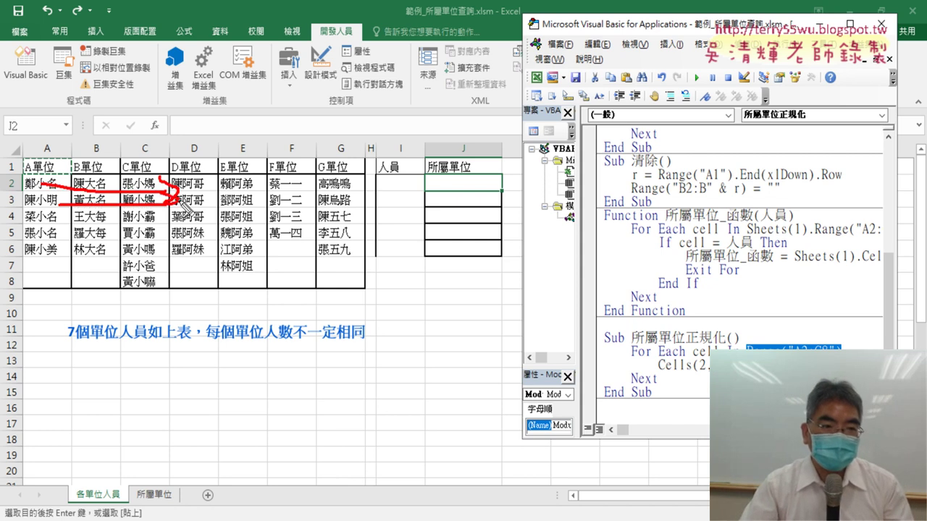
pyautogui.press('Escape')
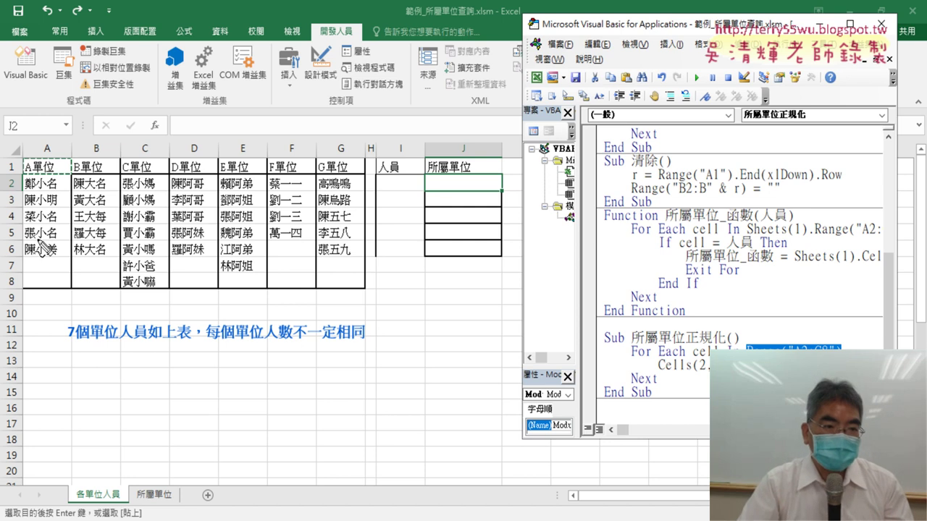
pyautogui.moveTo(52, 184); pyautogui.dragTo(58, 244)
pyautogui.moveTo(112, 187); pyautogui.dragTo(131, 216)
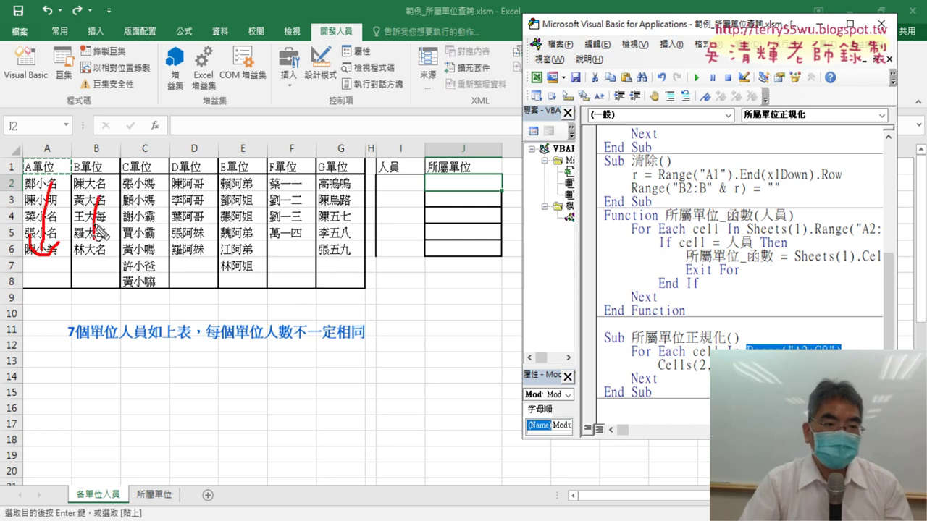
pyautogui.moveTo(152, 187); pyautogui.dragTo(150, 255)
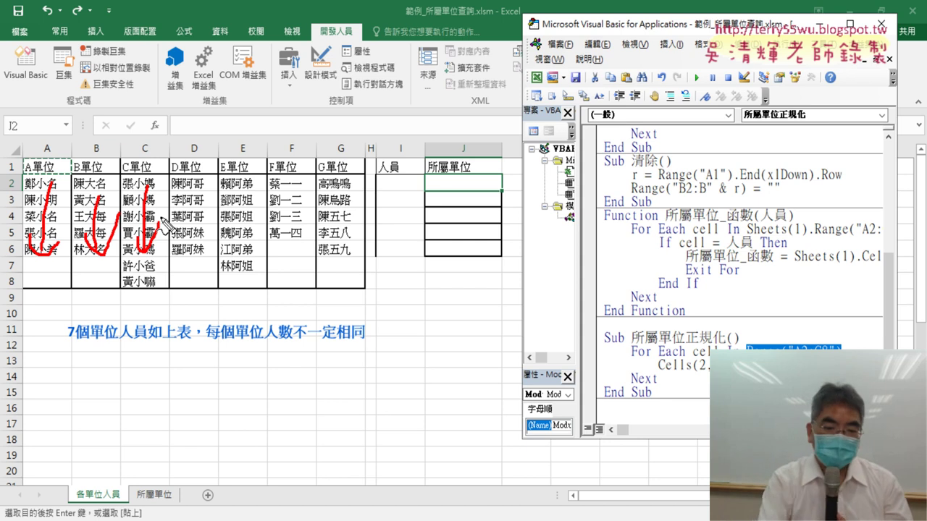
pyautogui.press('Escape')
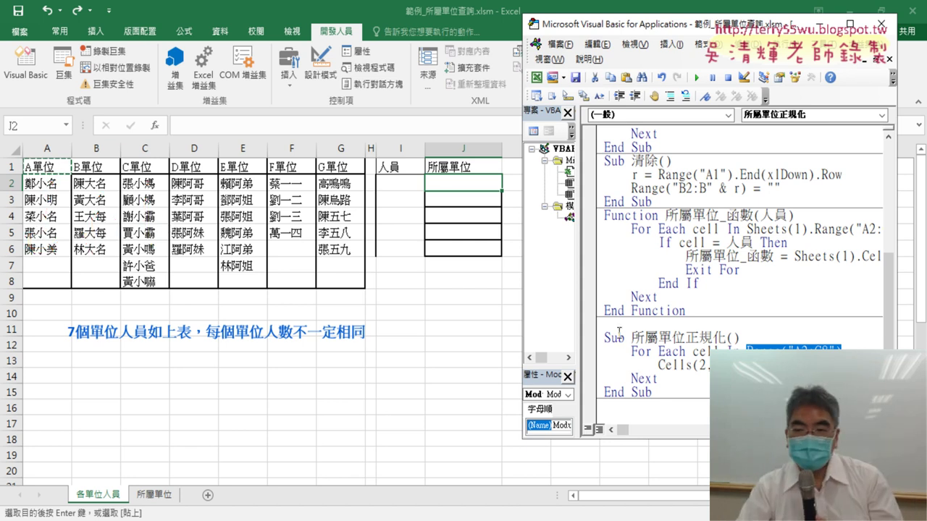
# Step: Duplicate the Cells(2, "I") line below itself and trim the copy for column J
pyautogui.click(732, 351)
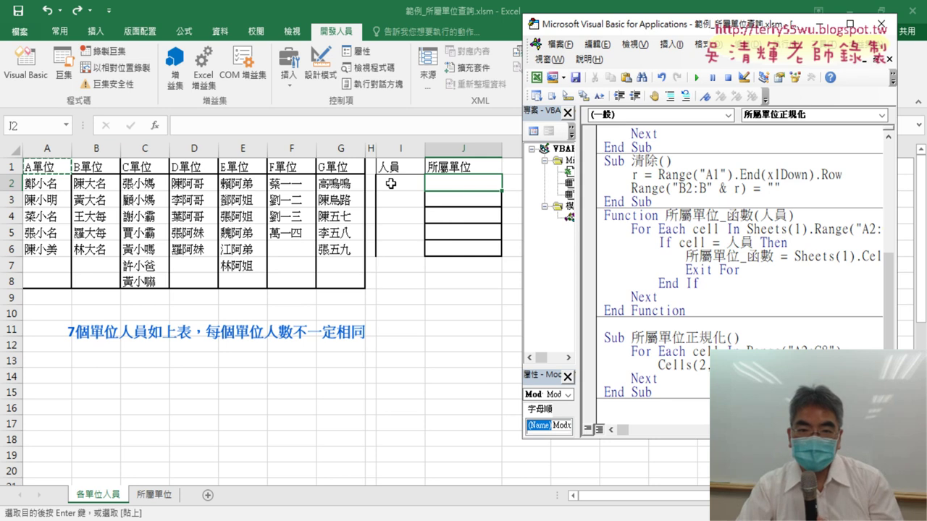
pyautogui.press('Return')
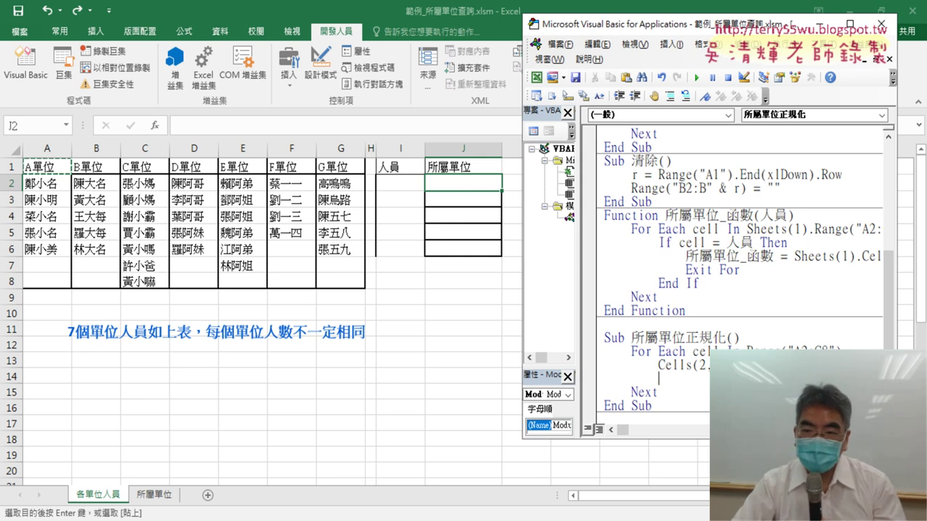
pyautogui.moveTo(656, 366); pyautogui.dragTo(768, 366)
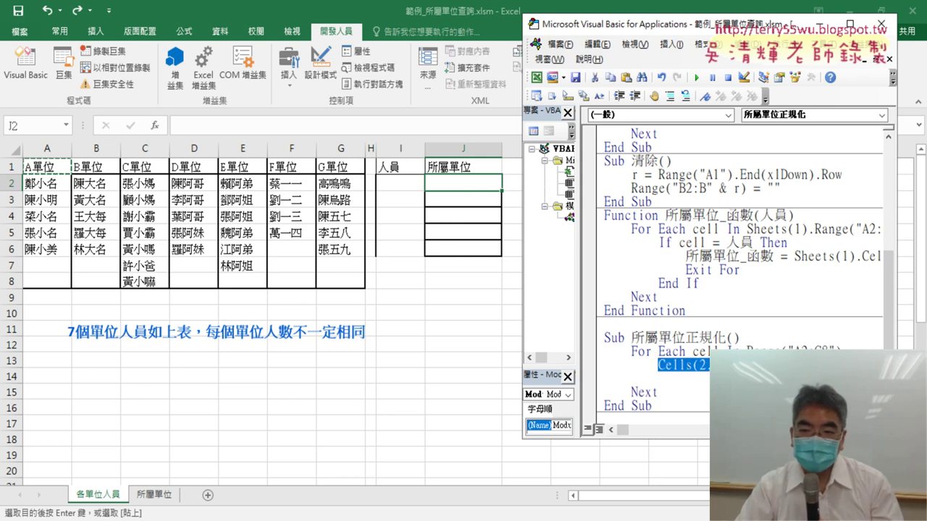
pyautogui.hotkey('ctrl', 'c')
pyautogui.press('Down')
pyautogui.hotkey('ctrl', 'v')
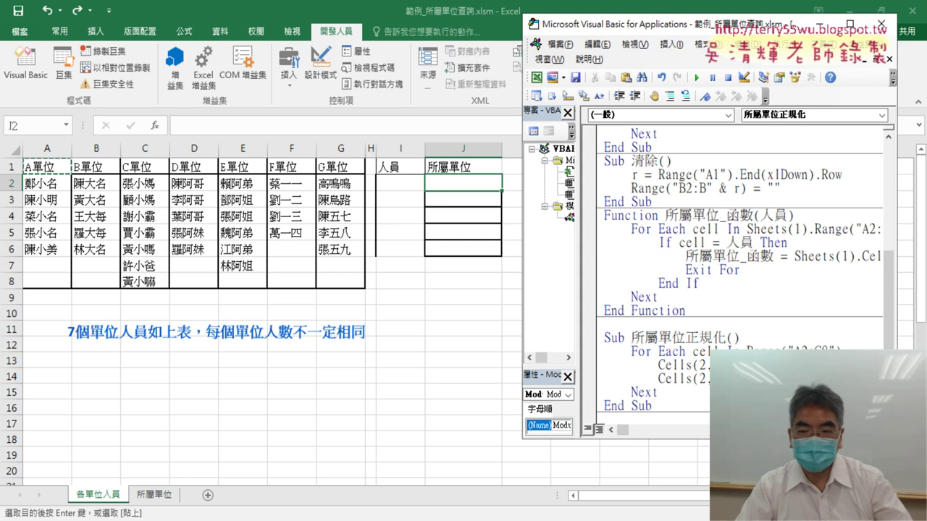
pyautogui.hotkey('shift', 'End')
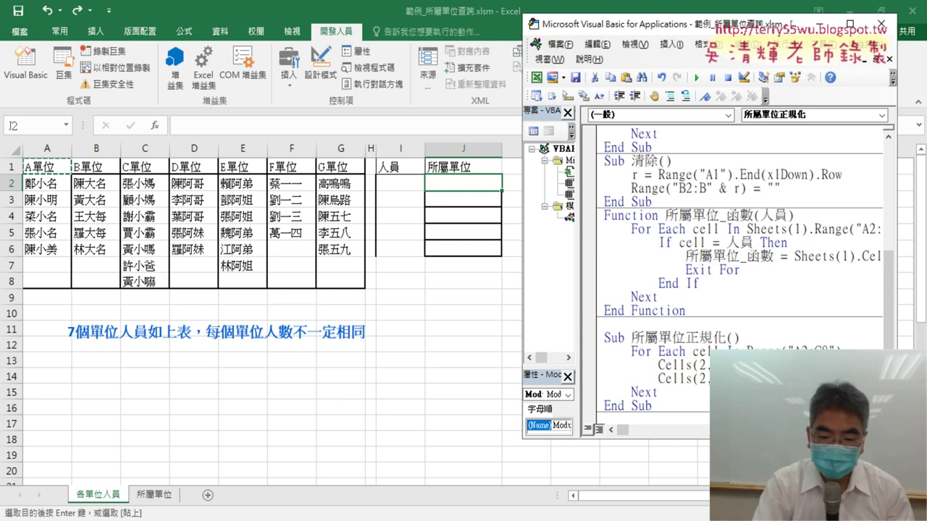
pyautogui.press('Delete')
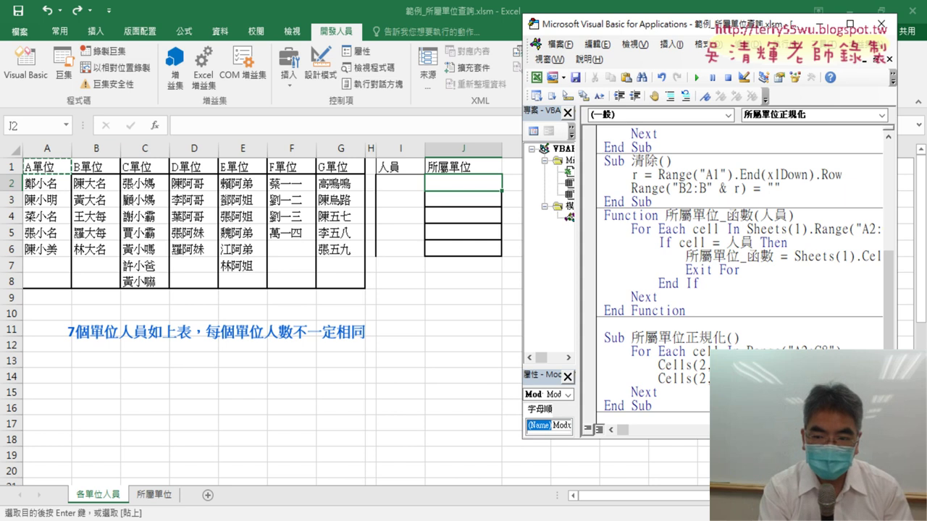
pyautogui.hscroll(3, 731, 275)
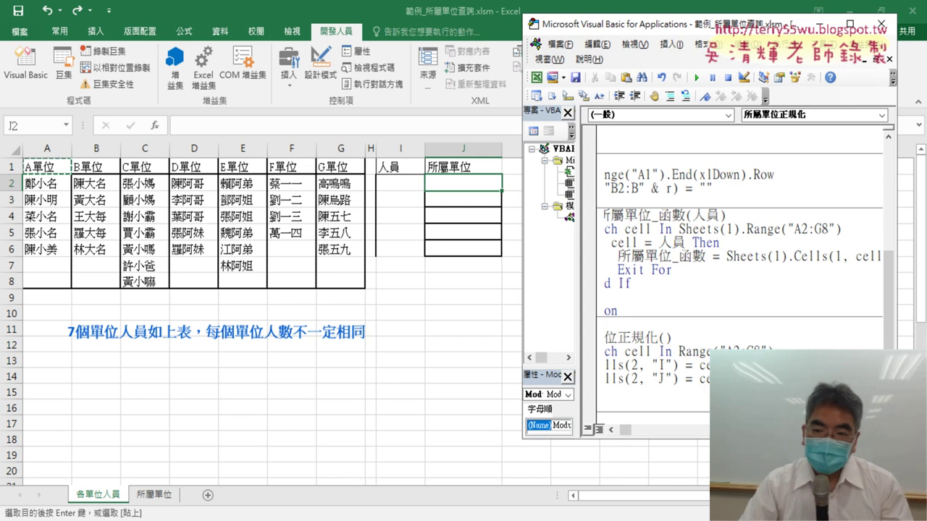
# Step: Add a new first line under the Sub 所屬單位正規化() header for the k=2 counter
pyautogui.click(829, 321)
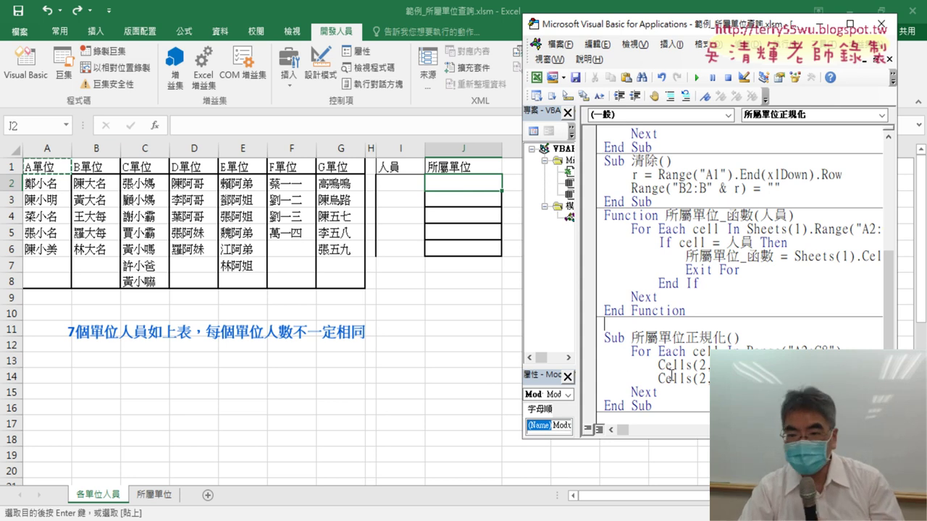
pyautogui.doubleClick(702, 379)
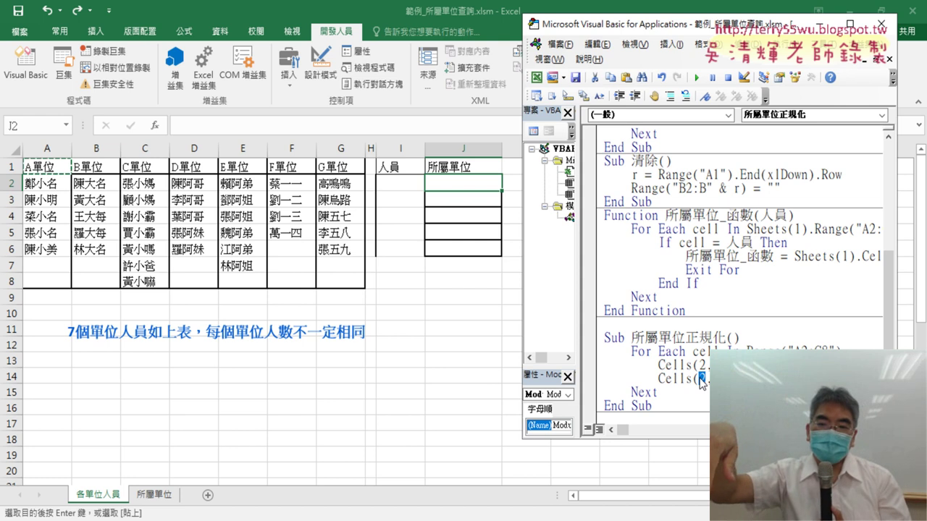
pyautogui.click(762, 339)
pyautogui.press('Return')
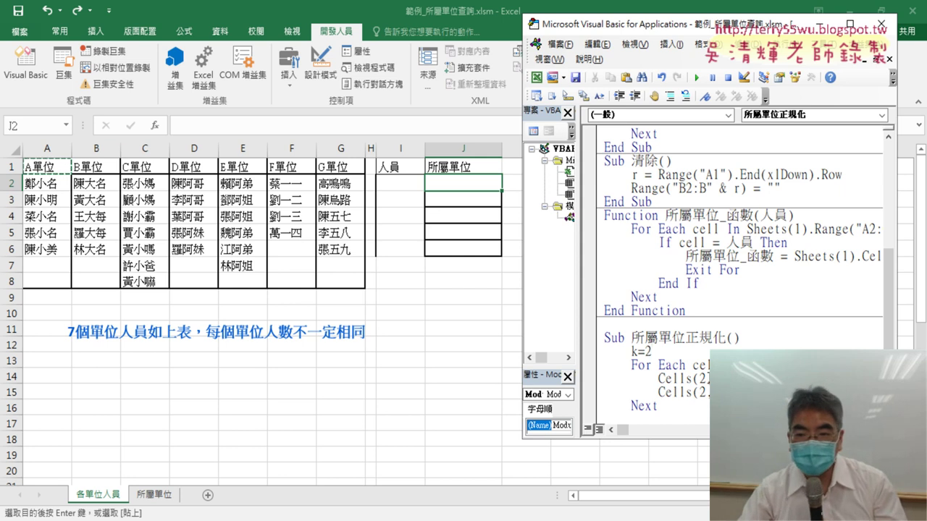
# Step: Change the row index in both Cells(2, …) statements to k, dismissing the compile error
pyautogui.click(706, 378)
pyautogui.write('k')
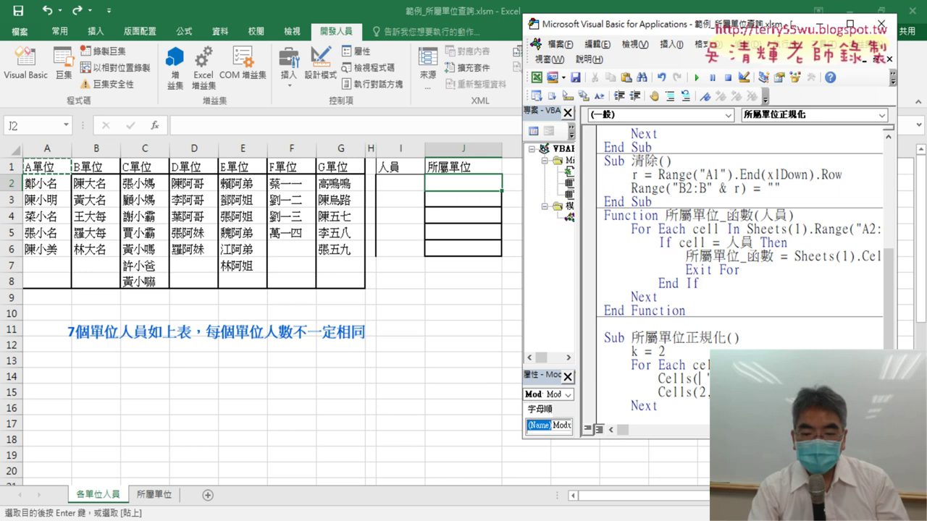
pyautogui.write('k')
pyautogui.press('Down')
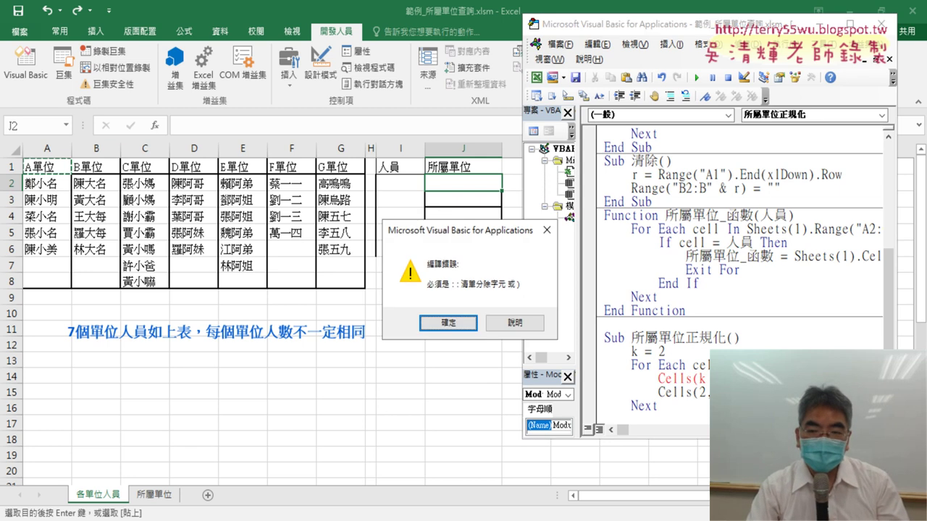
pyautogui.press('Tab')
pyautogui.press('Tab')
pyautogui.press('Return')
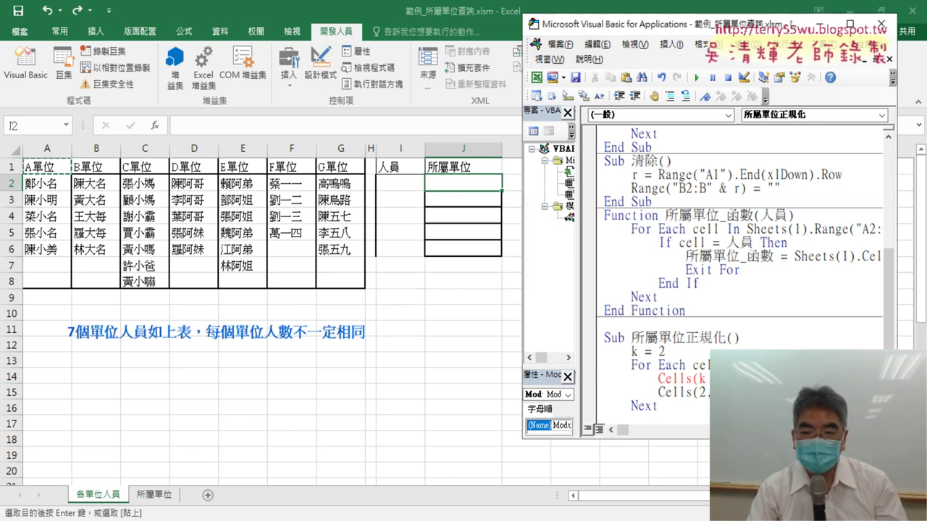
pyautogui.press('Up')
pyautogui.write('.')
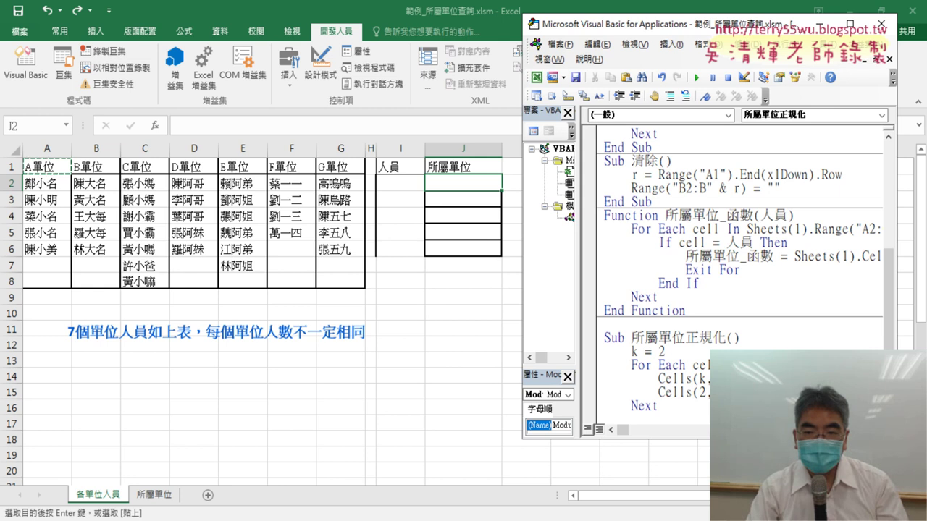
pyautogui.press('BackSpace')
pyautogui.write('k')
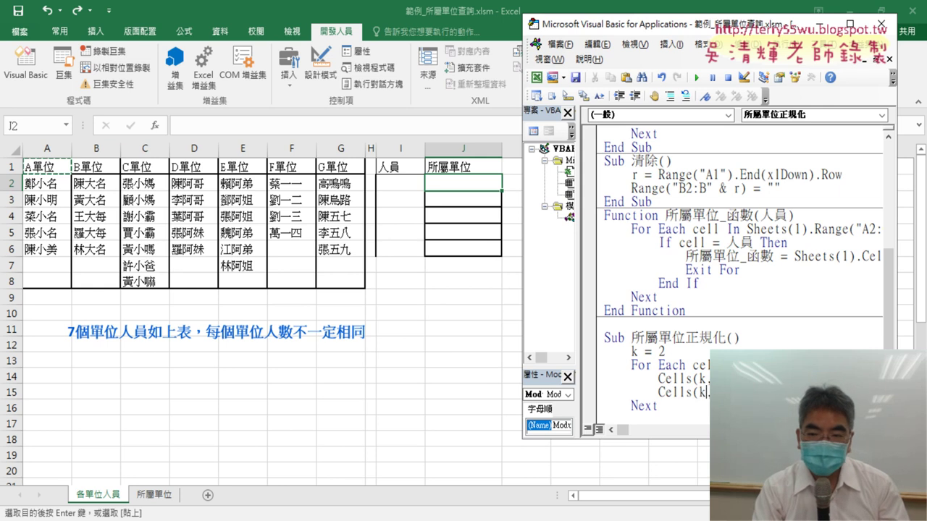
# Step: Add the counter line k = k + 1 below the two Cells statements
pyautogui.press('End')
pyautogui.press('Return')
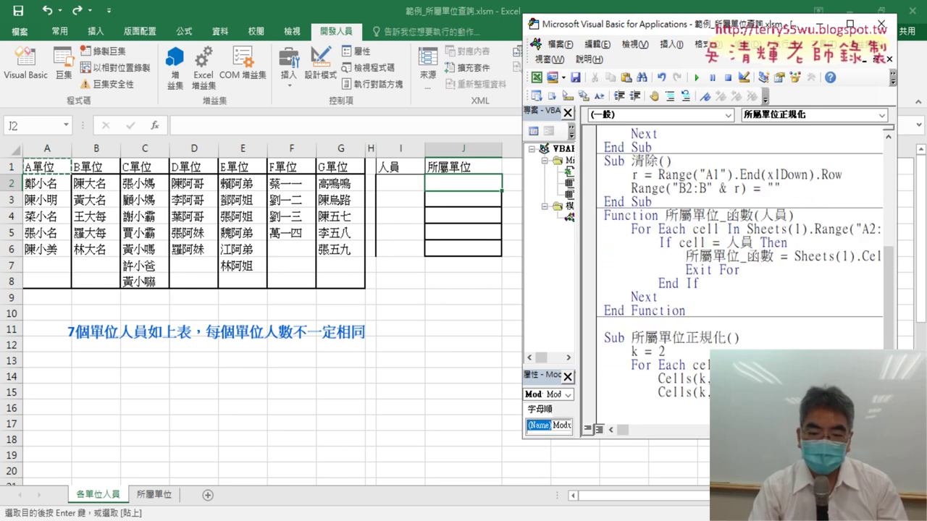
pyautogui.write('k+')
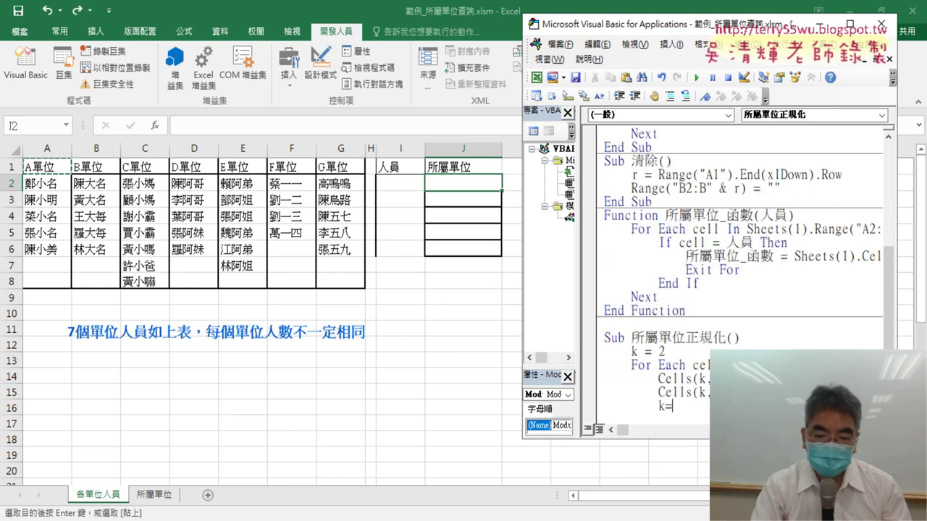
pyautogui.write('1')
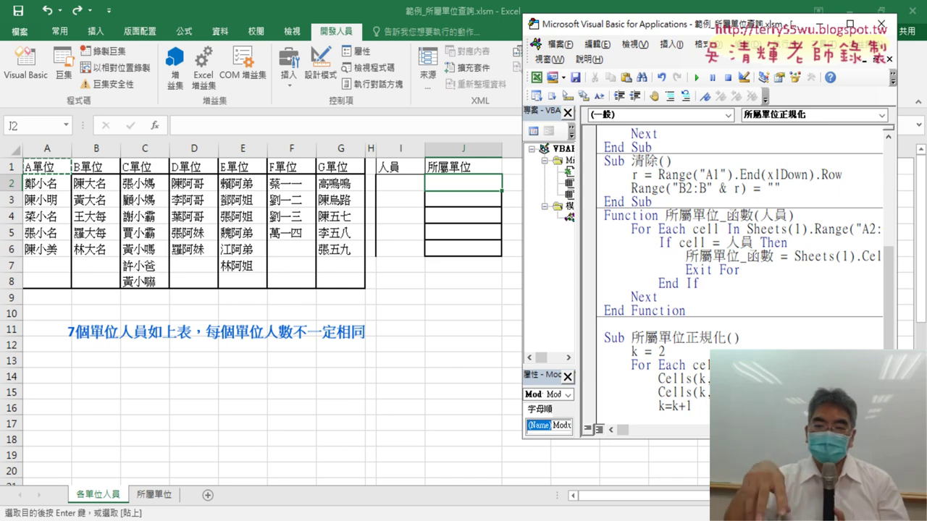
pyautogui.press('Up')
pyautogui.press('Up')
pyautogui.press('Up')
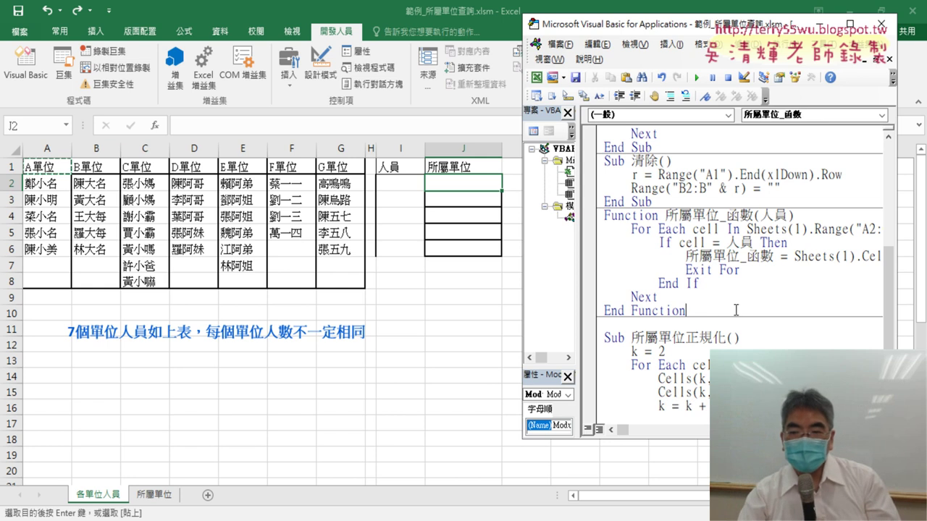
# Step: Enlarge the code window and insert a new line right after the For Each statement
pyautogui.moveTo(683, 28); pyautogui.dragTo(677, 17)
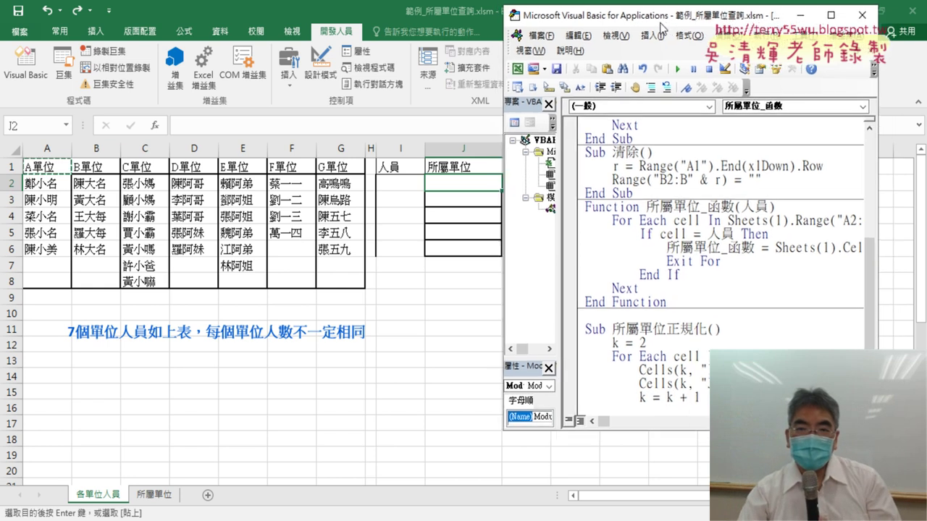
pyautogui.moveTo(662, 429); pyautogui.dragTo(662, 476)
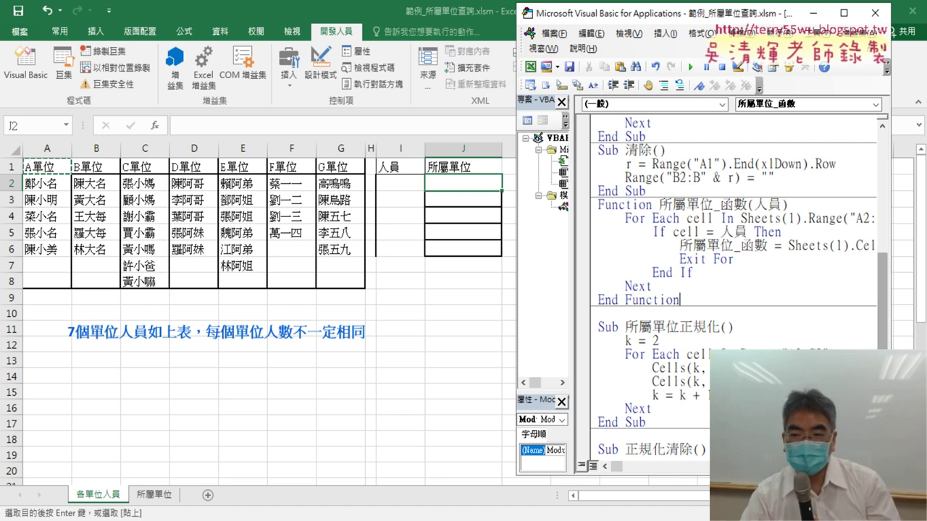
pyautogui.click(796, 354)
pyautogui.press('Return')
pyautogui.write('if')
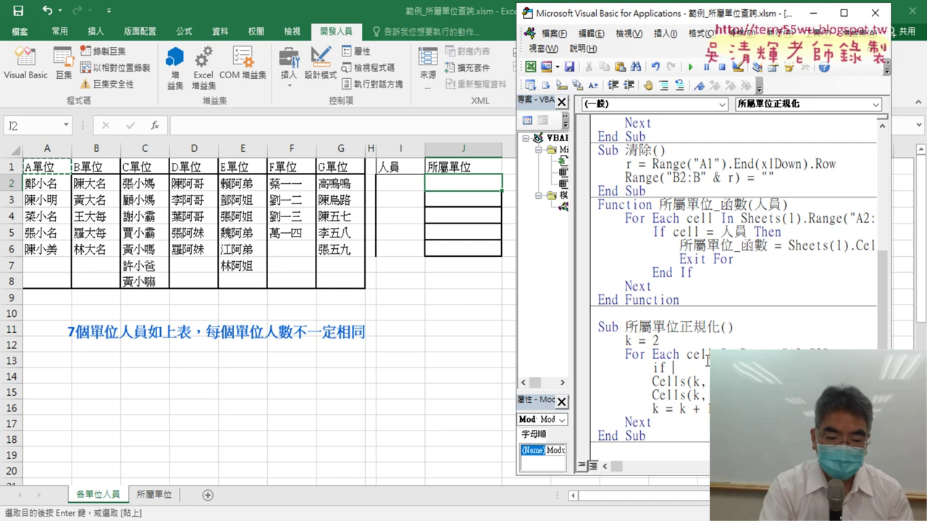
# Step: Complete the condition If cell <> "" Then and start End If on a line after k = k + 1
pyautogui.write('cell<')
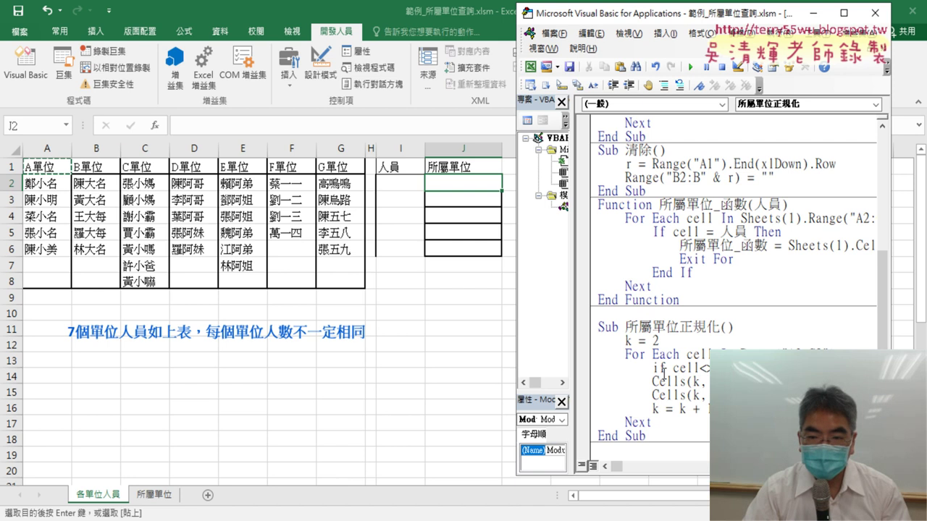
pyautogui.scroll(-1, 664, 368)
pyautogui.scroll(-1, 664, 369)
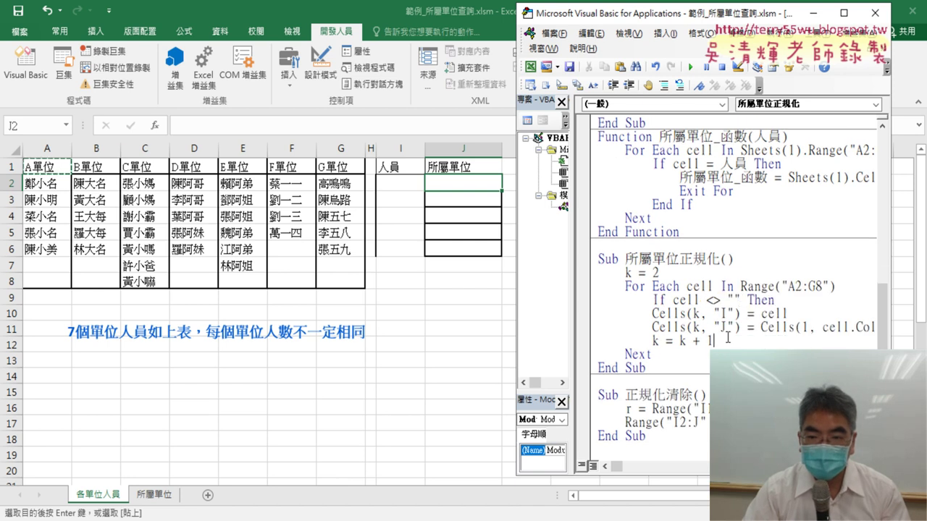
pyautogui.press('Return')
pyautogui.write('e')
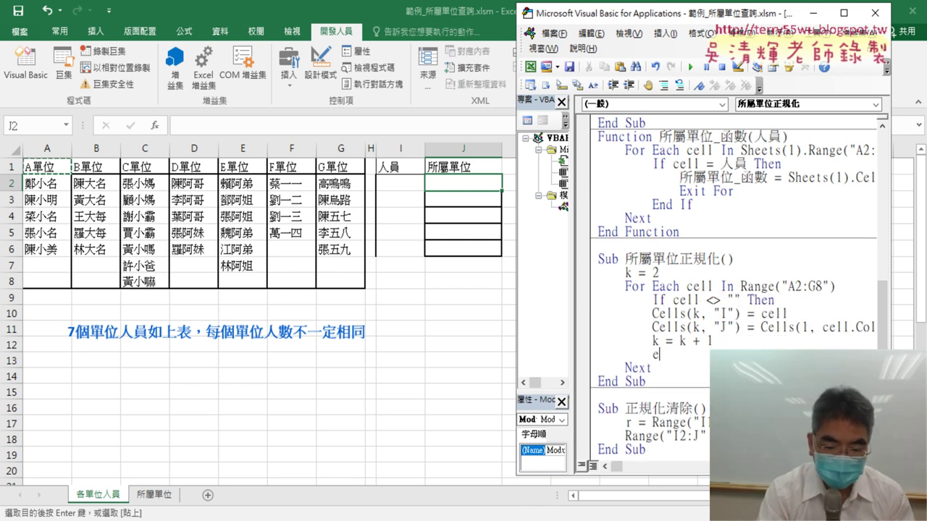
pyautogui.write('nd If')
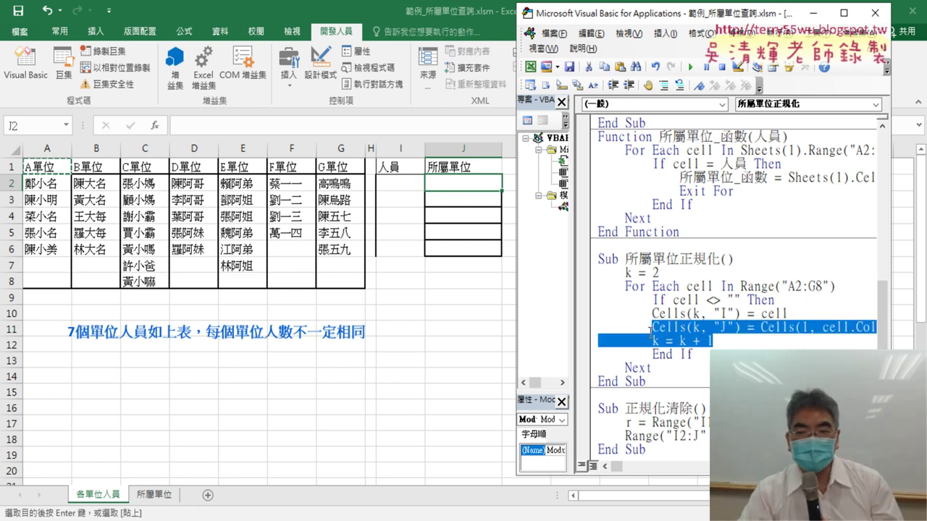
# Step: Indent both Cells statements and k = k + 1 one level inside the If block
pyautogui.moveTo(720, 341); pyautogui.dragTo(598, 313)
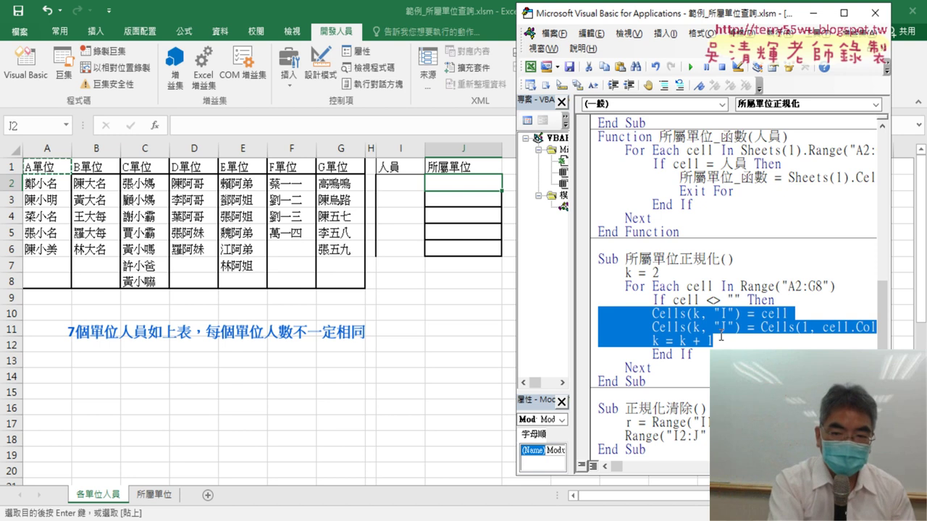
pyautogui.press('Tab')
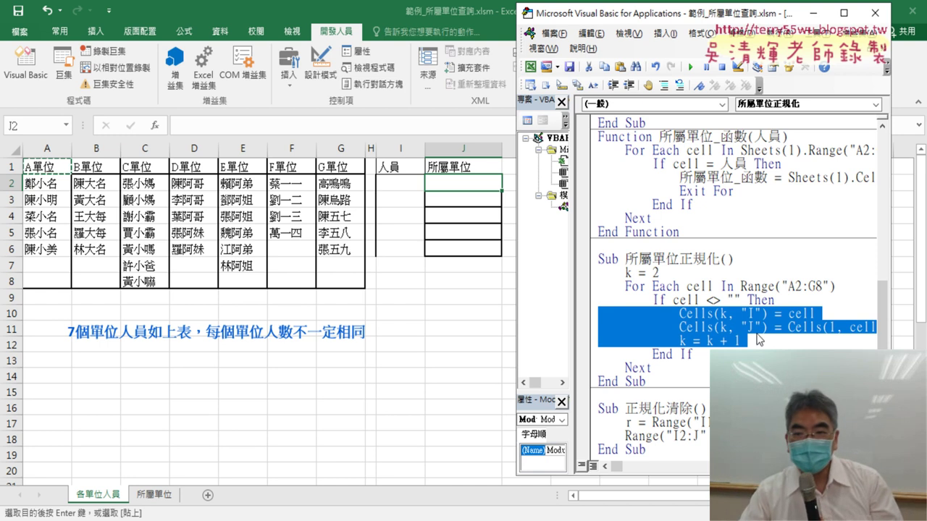
pyautogui.click(700, 287)
pyautogui.moveTo(672, 299); pyautogui.dragTo(741, 300)
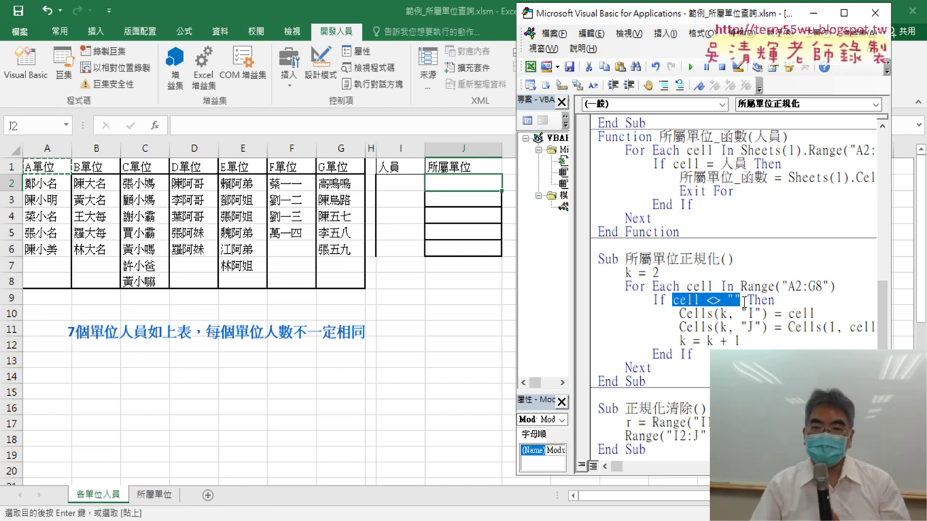
pyautogui.click(721, 286)
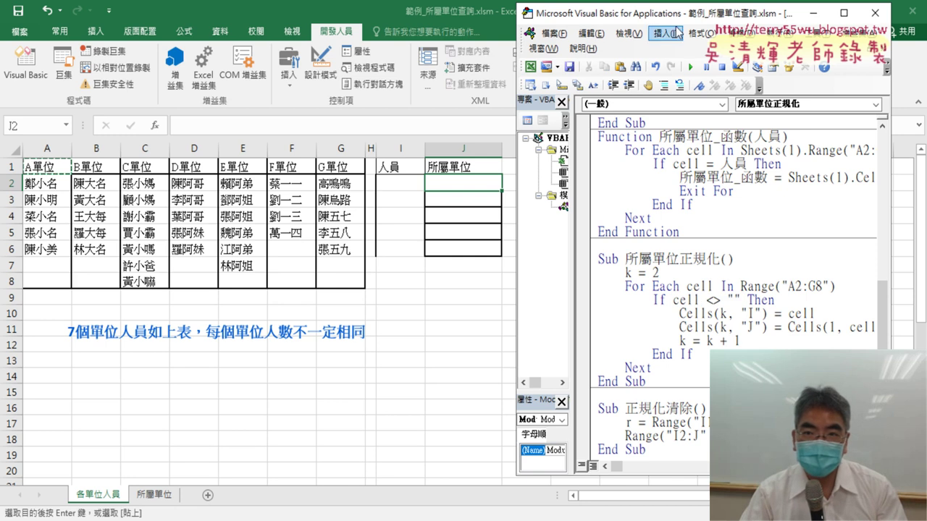
pyautogui.moveTo(669, 18); pyautogui.dragTo(651, 18)
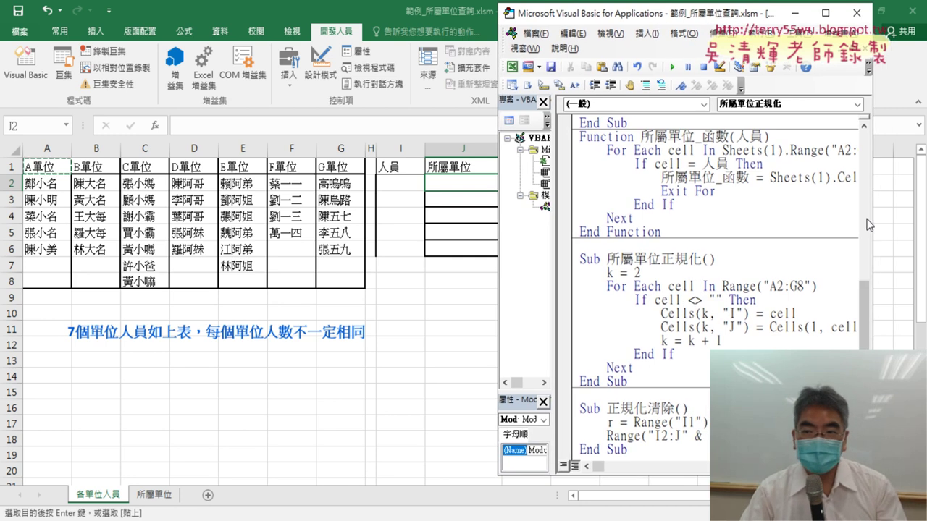
# Step: Start stepping through the macro with F8 and inspect the cell <> "" condition's value
pyautogui.moveTo(867, 221); pyautogui.dragTo(906, 219)
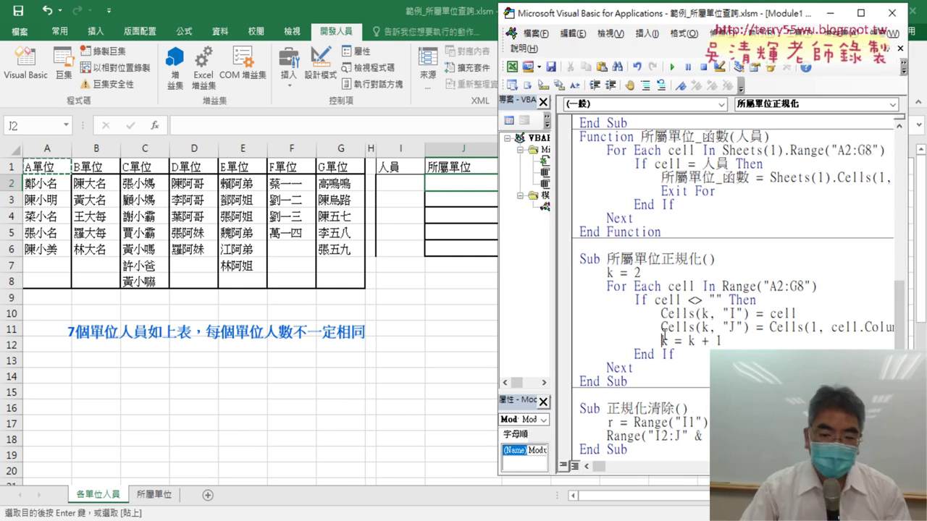
pyautogui.press('F8')
pyautogui.press('F8')
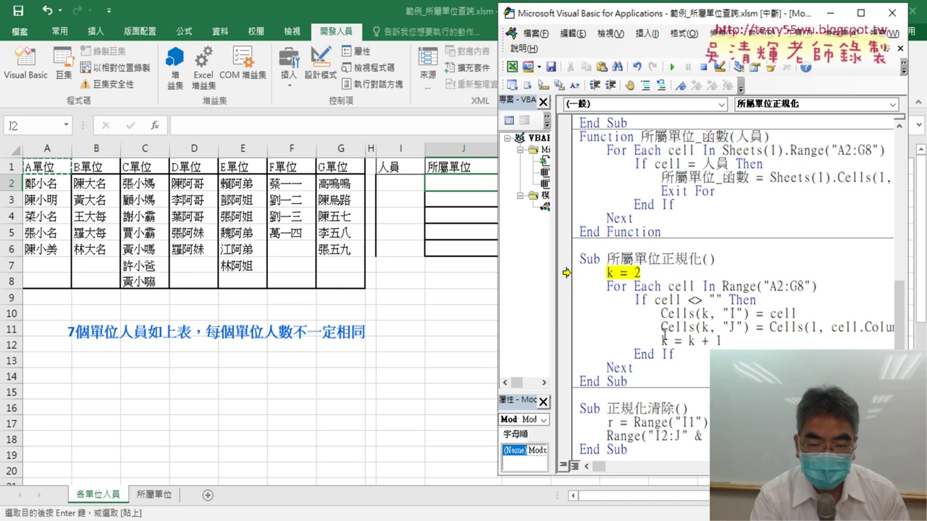
pyautogui.press('F8')
pyautogui.press('F8')
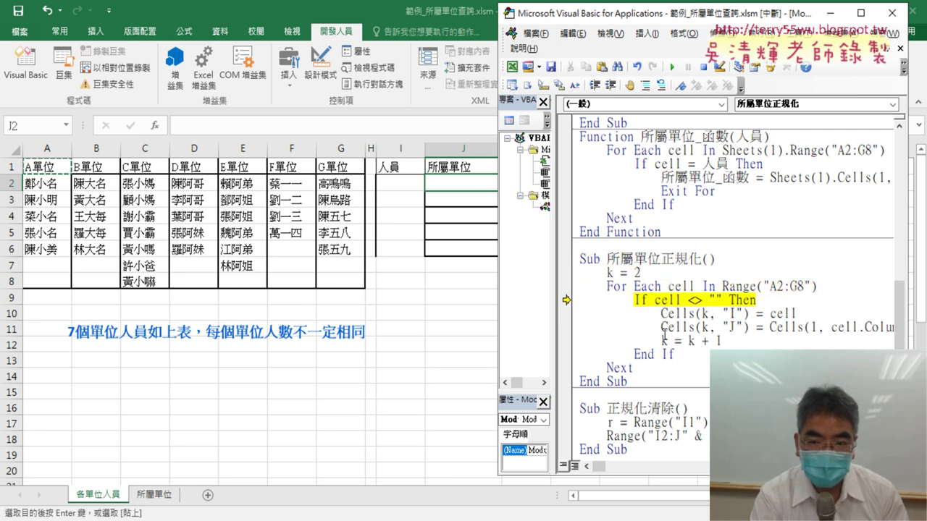
pyautogui.press('F8')
pyautogui.moveTo(668, 297)
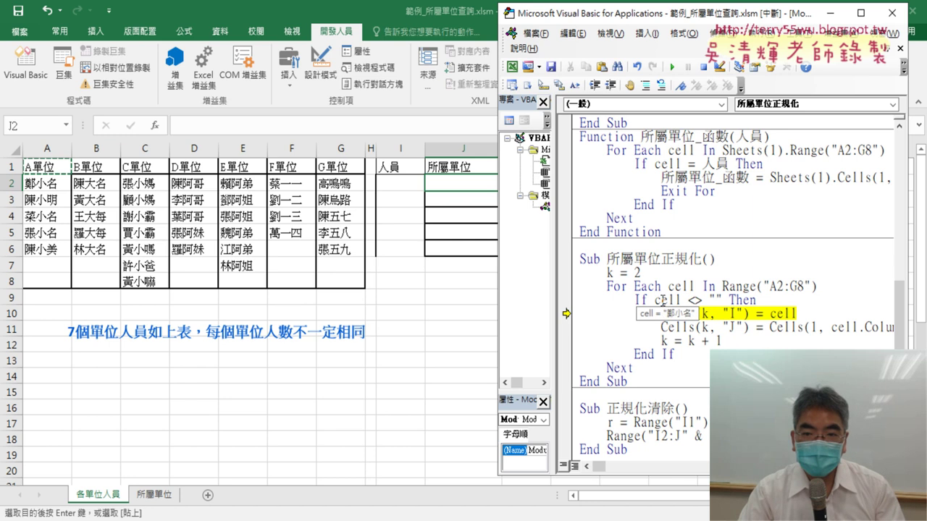
pyautogui.moveTo(653, 300); pyautogui.dragTo(724, 300)
pyautogui.moveTo(704, 304)
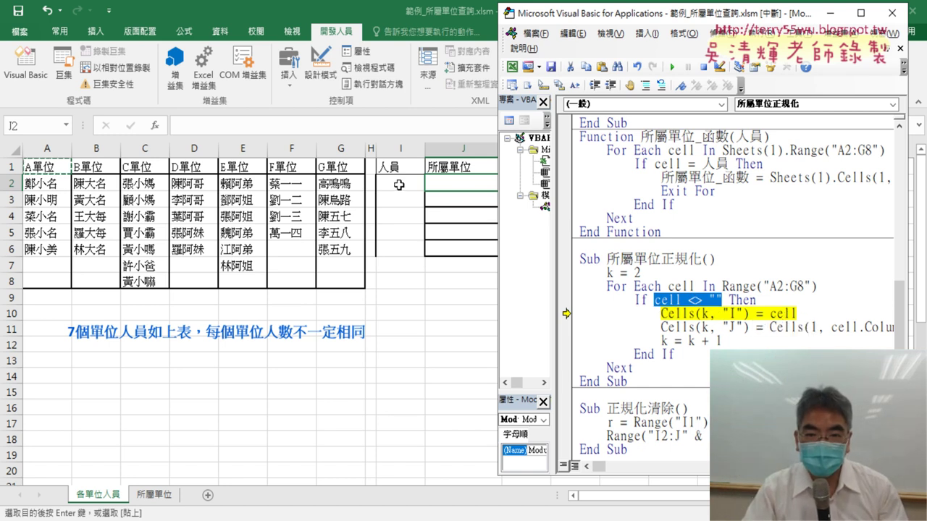
# Step: Step through the loop body so the first person and A單位 fill row 2
pyautogui.press('F8')
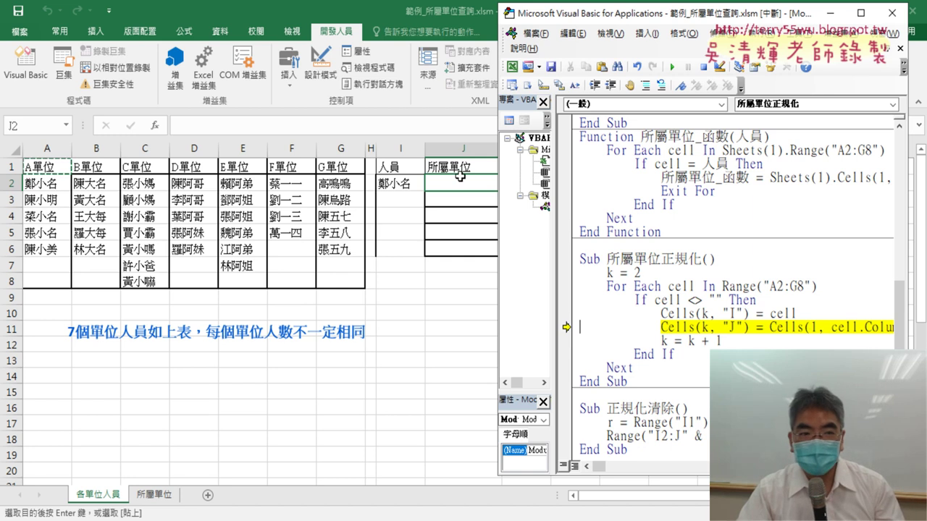
pyautogui.press('F8')
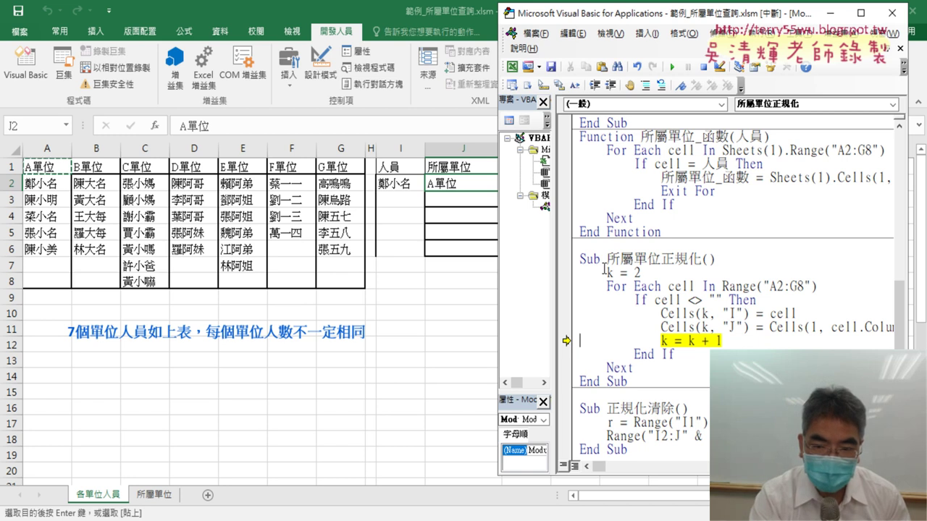
pyautogui.press('F8')
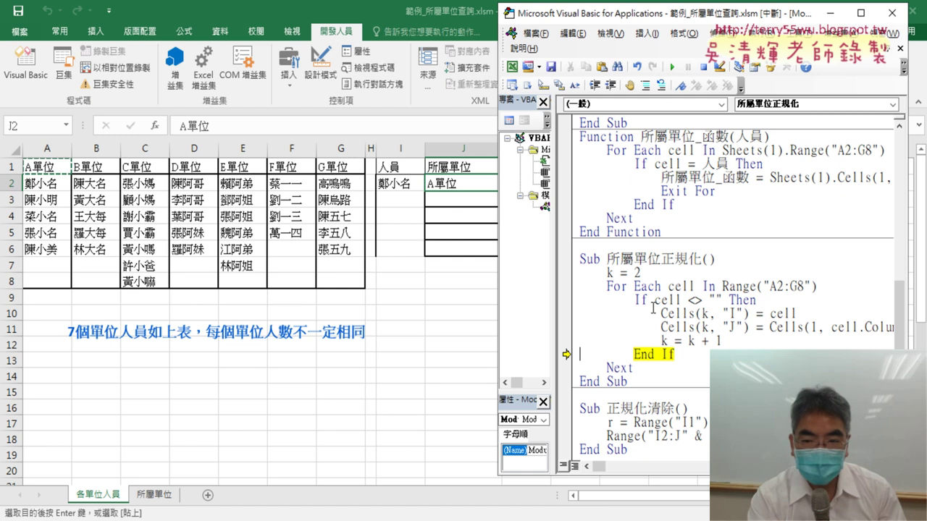
pyautogui.press('F8')
# Step: Step on until 陳大名 and B單位 are written into row 3
pyautogui.press('F8')
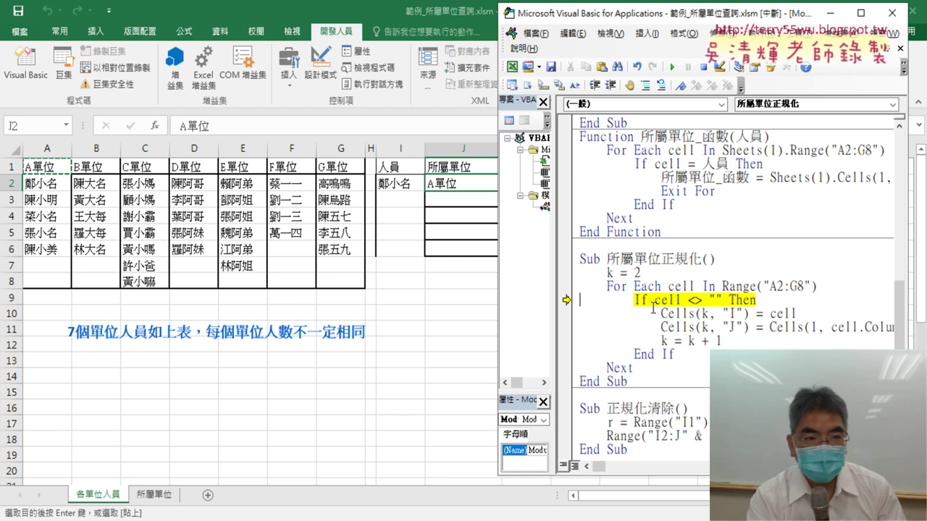
pyautogui.press('F8')
pyautogui.moveTo(678, 299)
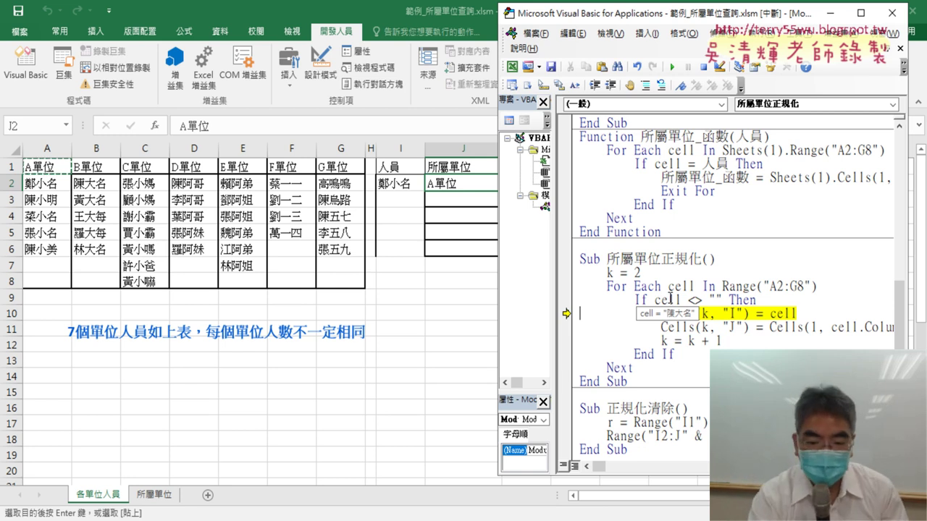
pyautogui.press('F8')
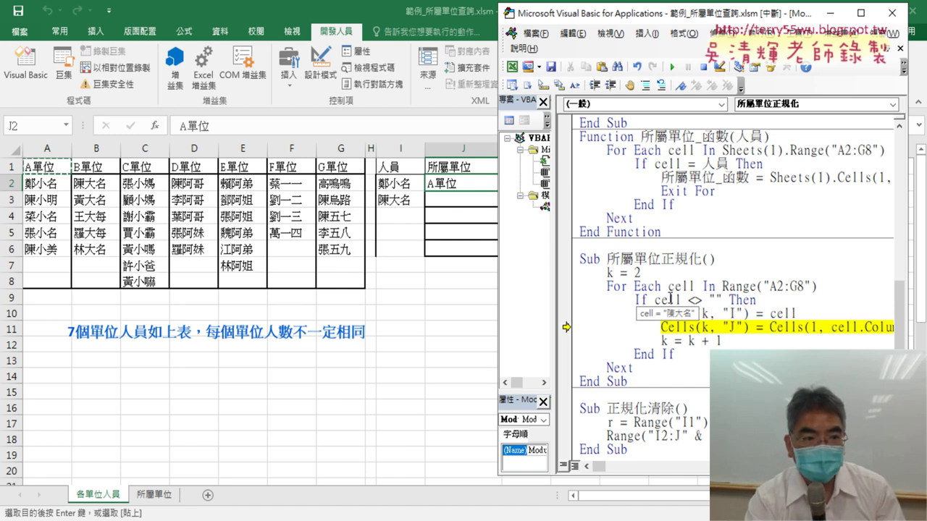
pyautogui.press('F8')
pyautogui.press('F8')
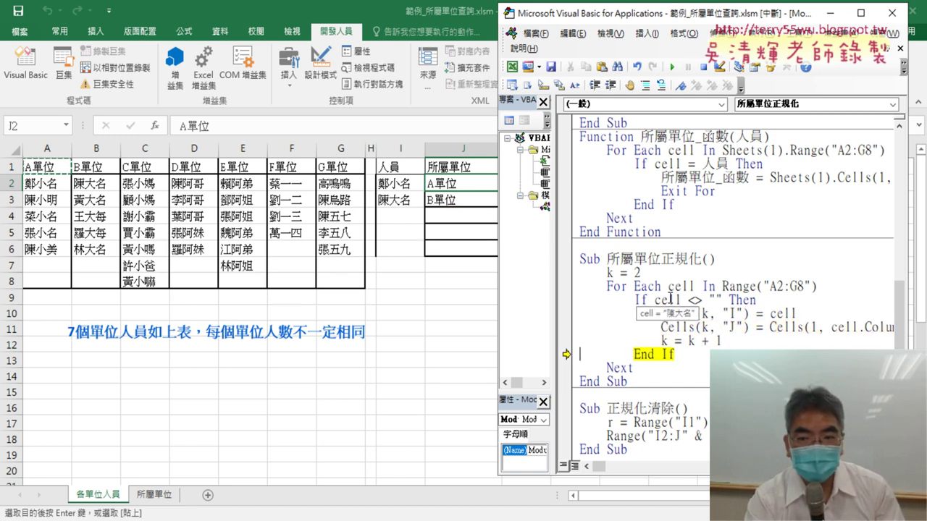
pyautogui.press('F8')
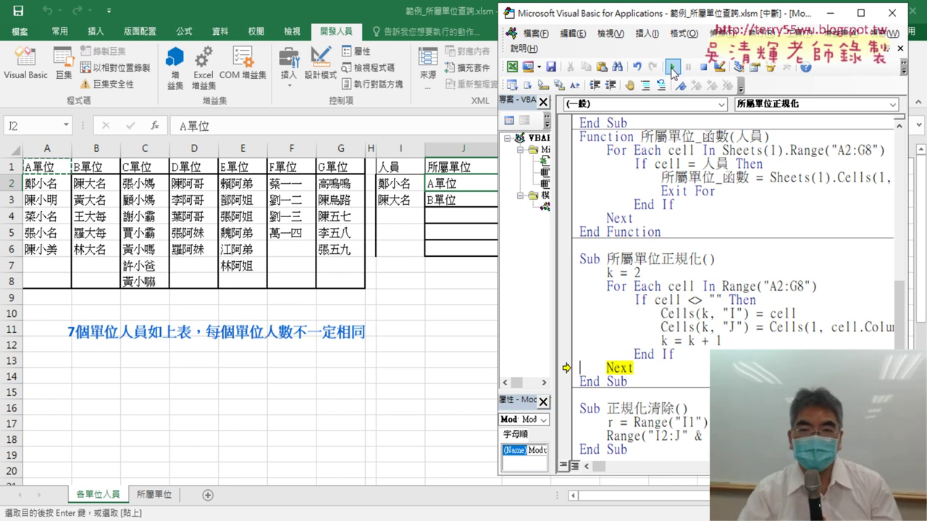
# Step: Continue the macro to completion, run Sub 正規化清除 to empty I:J, and return to Excel
pyautogui.click(671, 67)
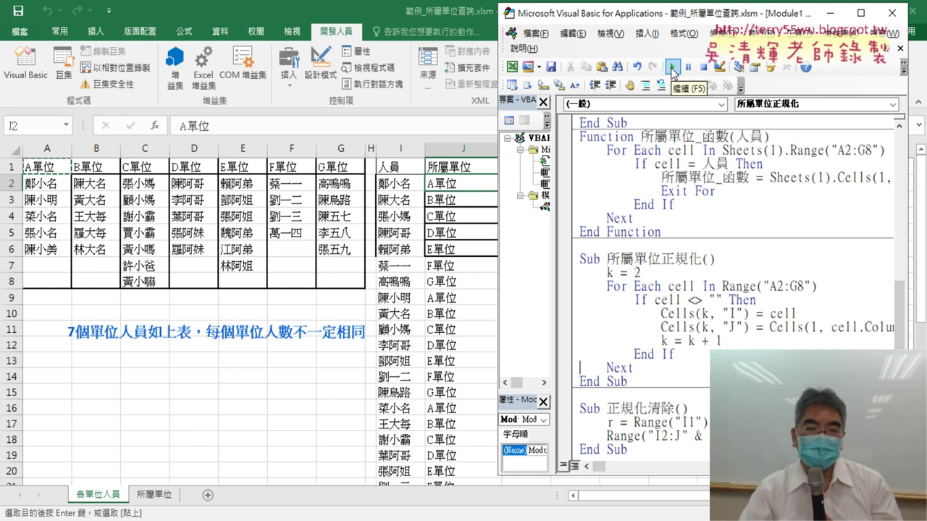
pyautogui.click(648, 436)
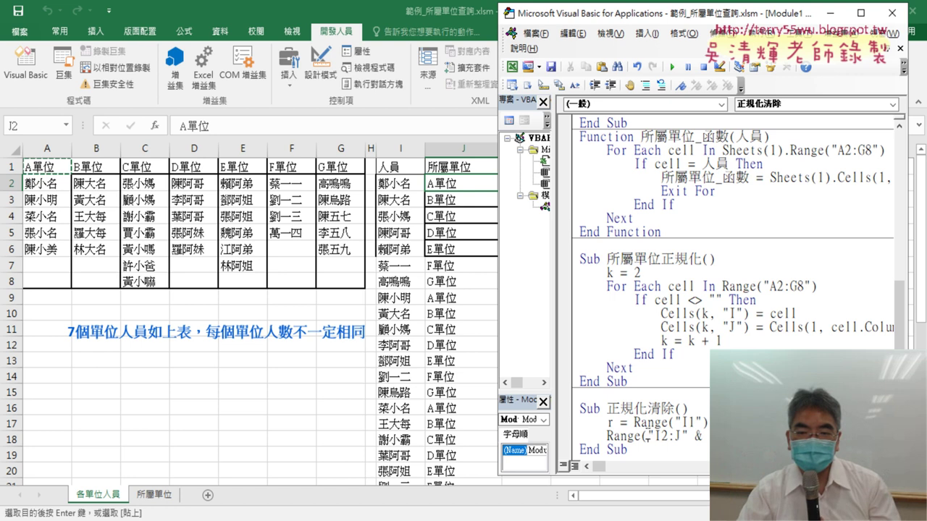
pyautogui.click(672, 68)
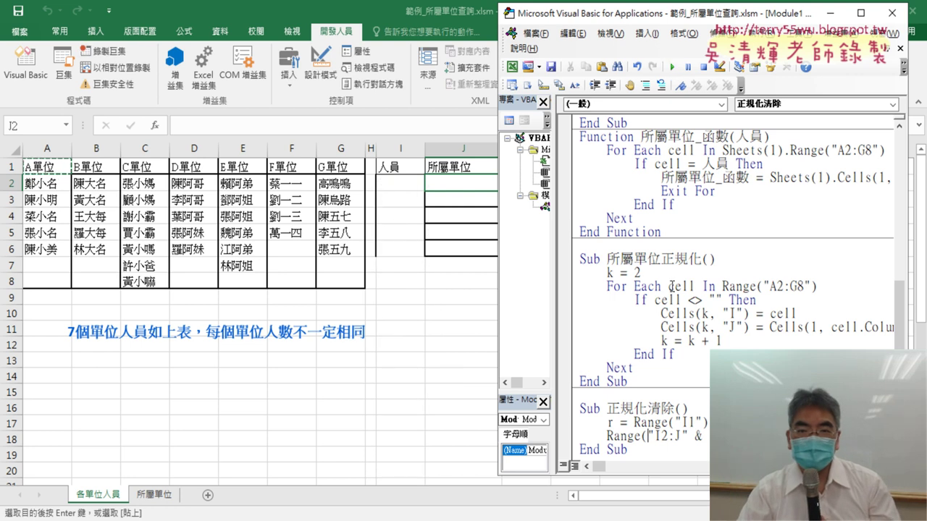
pyautogui.click(456, 307)
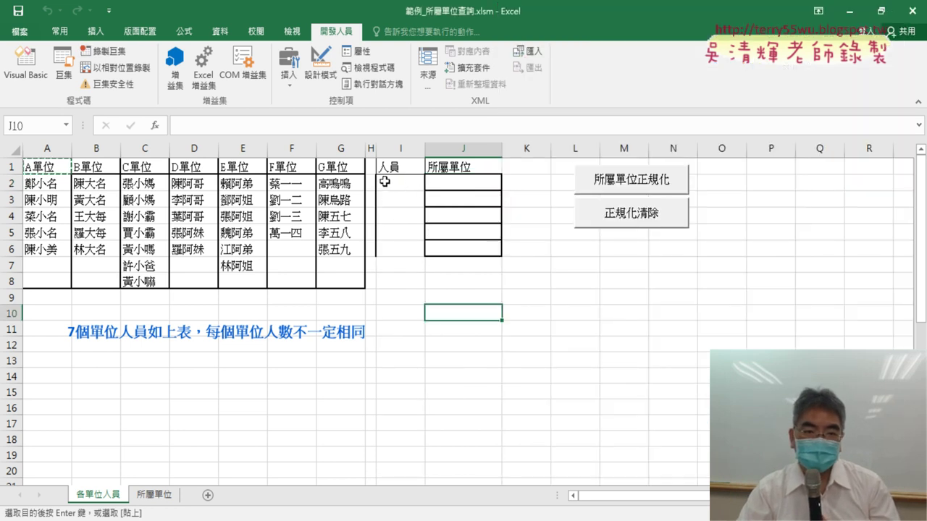
# Step: Set I2:J6 to No Border, then run the 所屬單位正規化 button to fill the list
pyautogui.moveTo(384, 181); pyautogui.dragTo(478, 245)
pyautogui.click(60, 32)
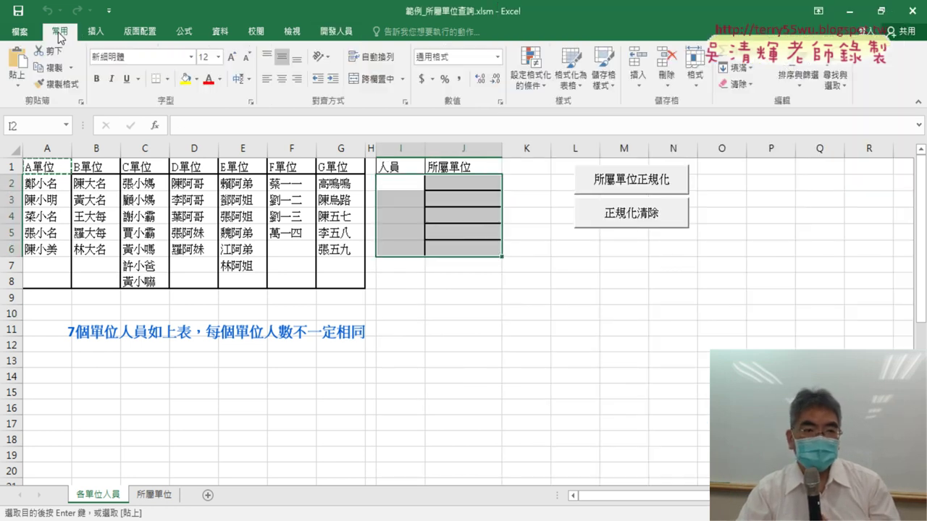
pyautogui.click(168, 78)
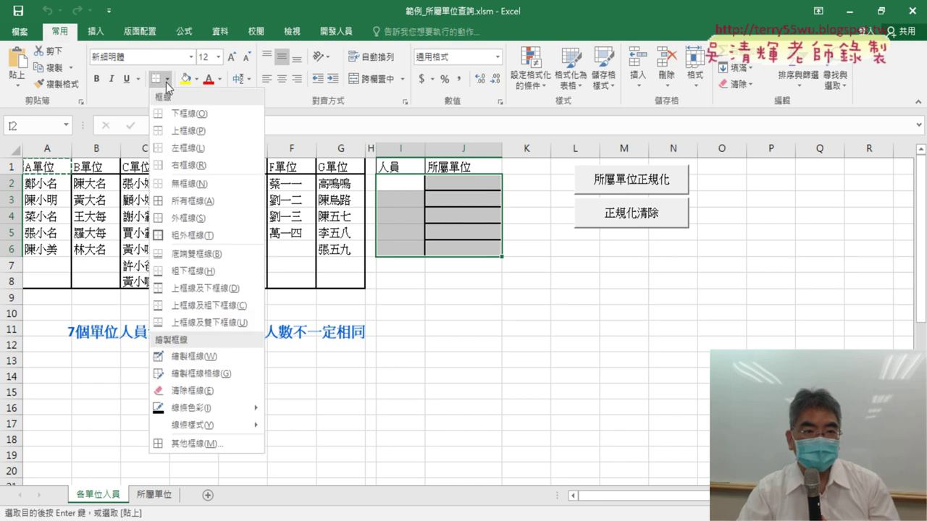
pyautogui.click(178, 183)
pyautogui.click(575, 419)
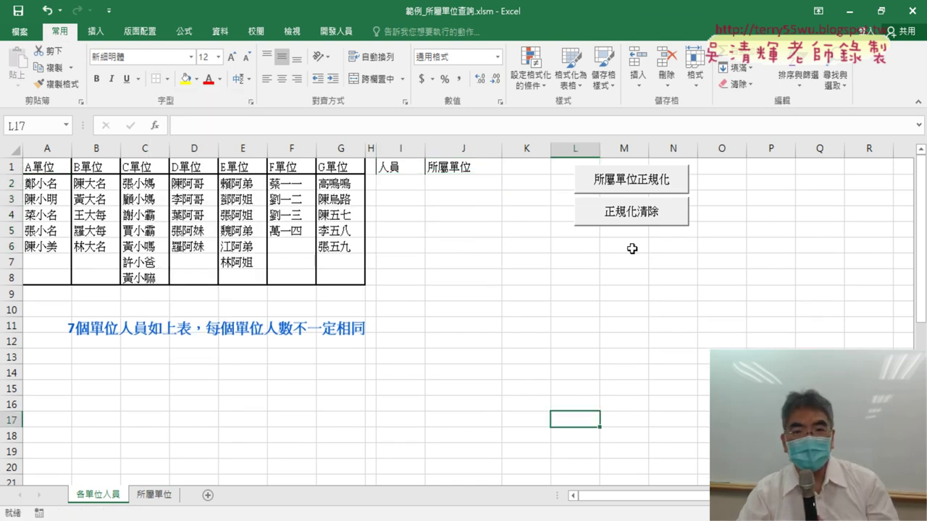
pyautogui.click(624, 193)
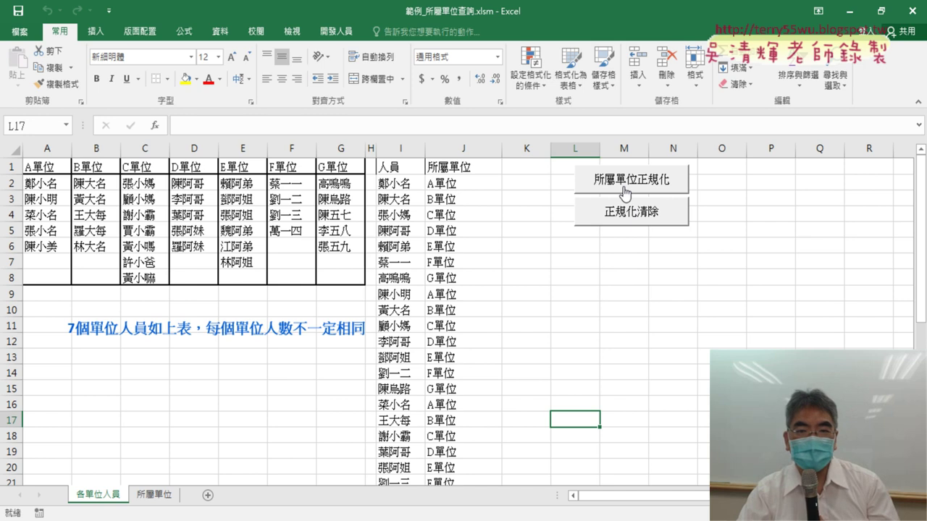
# Step: Clear the list with 正規化清除 and compare the name ranges A2:A6 and I2:I7
pyautogui.click(627, 226)
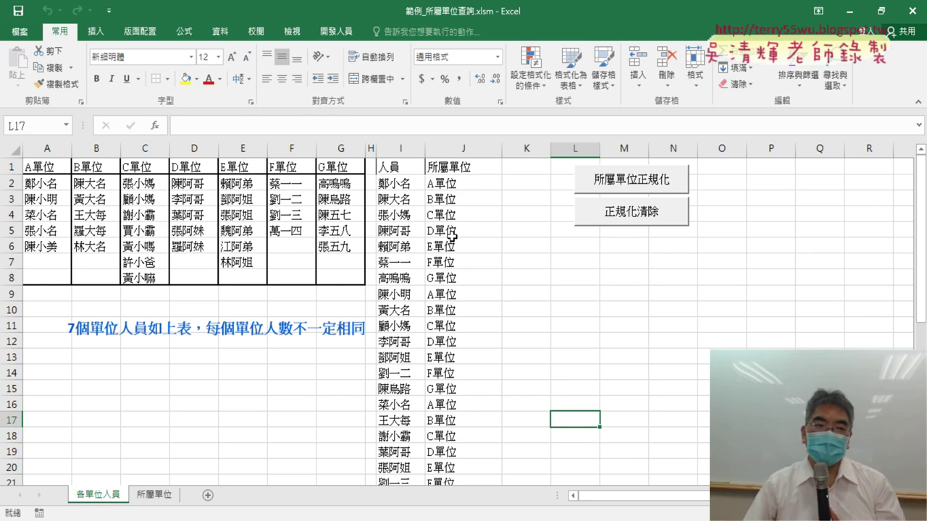
pyautogui.click(657, 213)
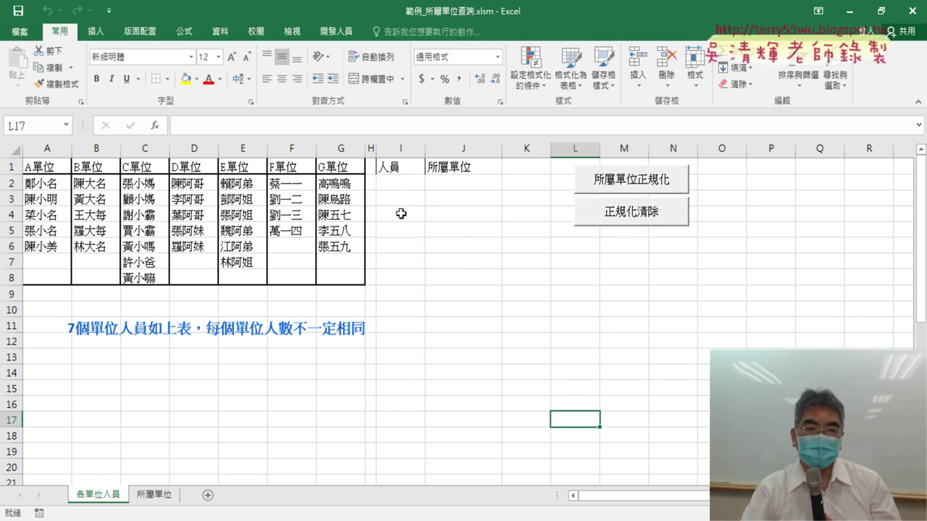
pyautogui.click(56, 170)
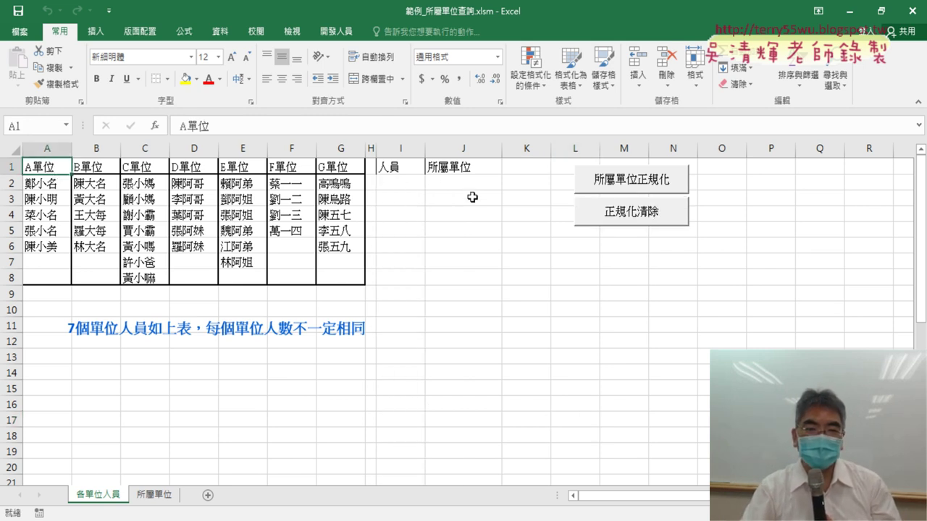
pyautogui.moveTo(474, 184); pyautogui.dragTo(475, 277)
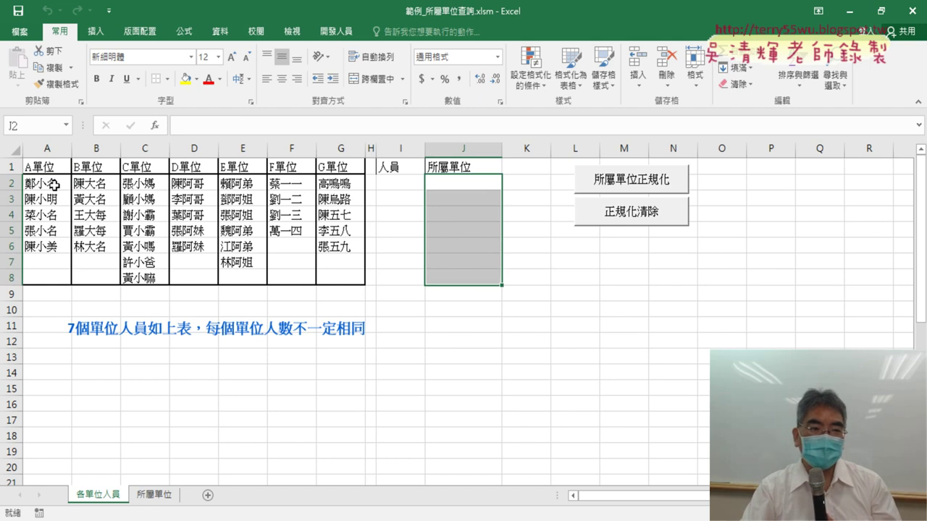
pyautogui.moveTo(54, 186); pyautogui.dragTo(47, 246)
pyautogui.moveTo(406, 184); pyautogui.dragTo(400, 260)
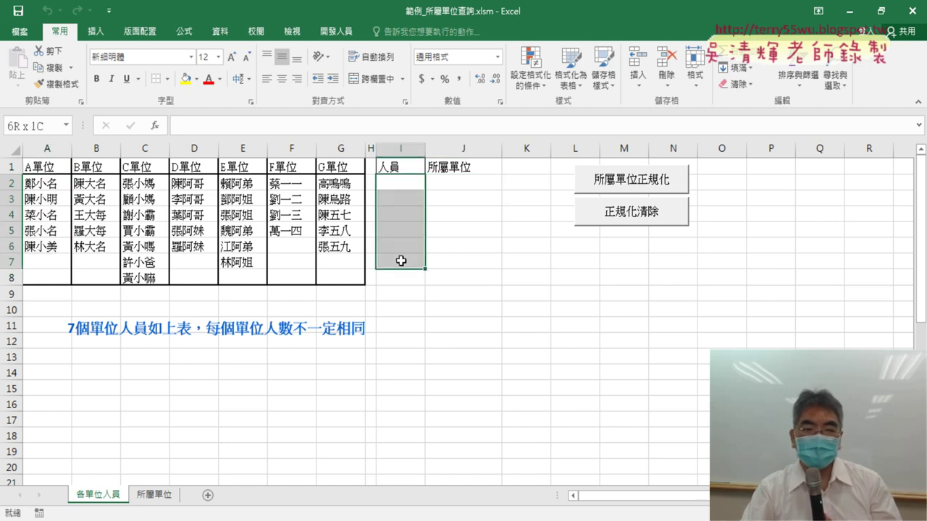
# Step: Rebuild the list with 所屬單位正規化 and select the 所屬單位 header J1
pyautogui.click(614, 189)
pyautogui.click(469, 168)
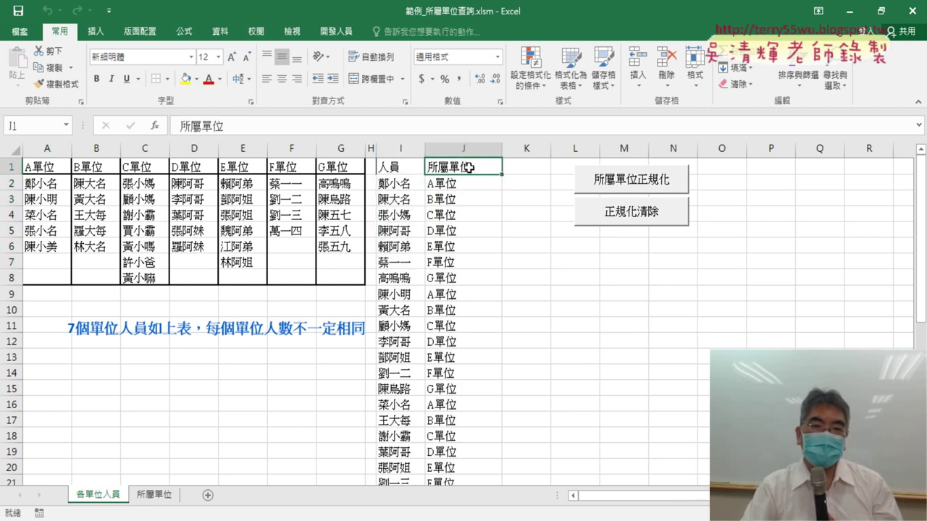
pyautogui.click(219, 31)
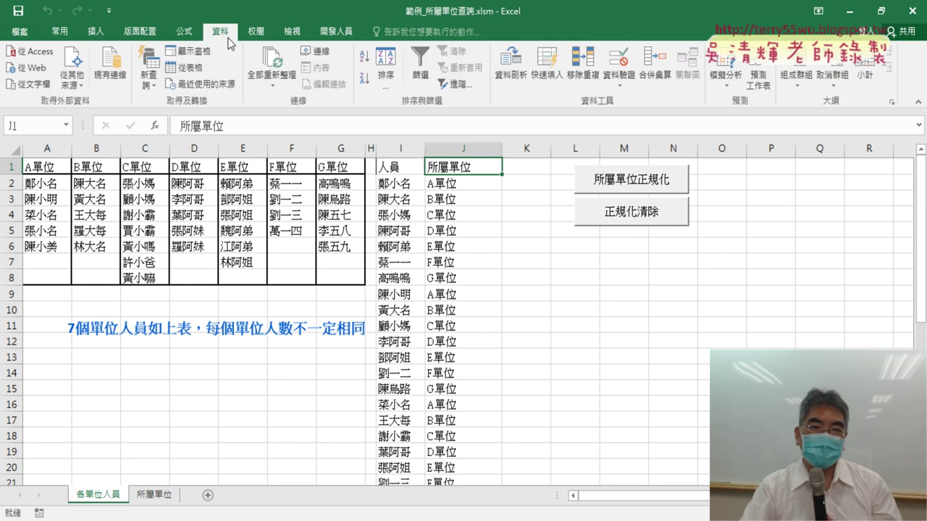
# Step: Sort the list A→Z by 所屬單位, then empty I:J with 正規化清除
pyautogui.click(366, 57)
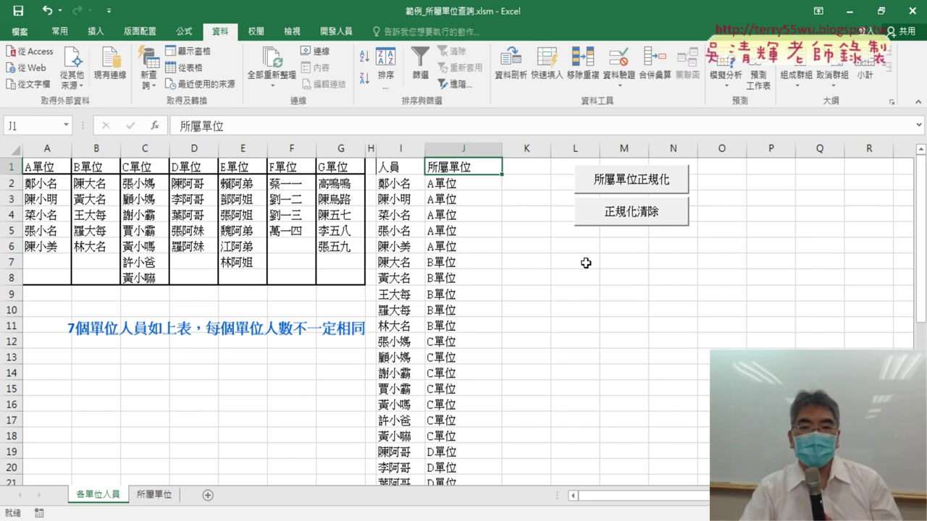
pyautogui.click(643, 212)
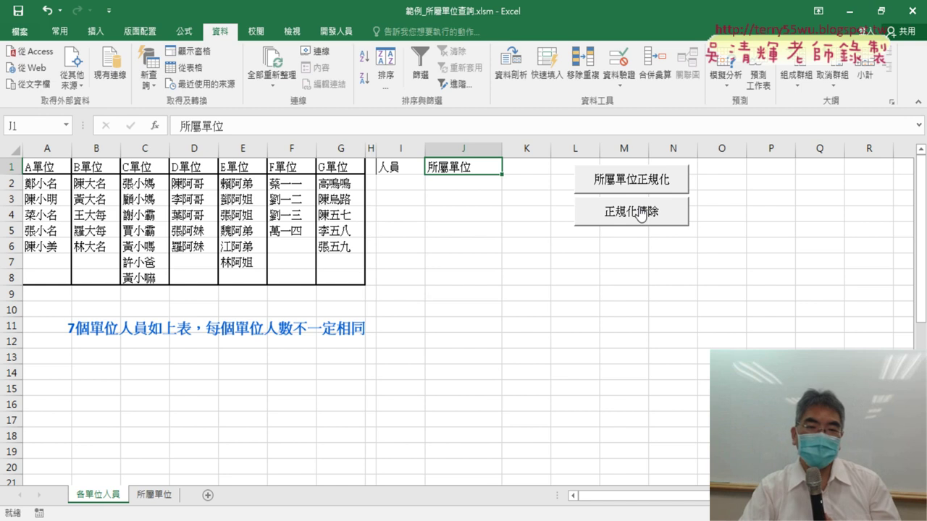
pyautogui.click(45, 165)
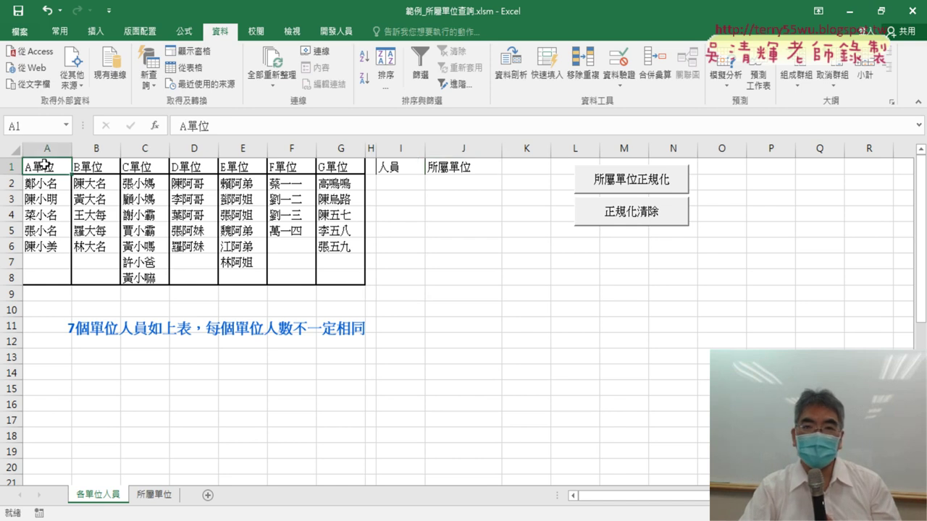
pyautogui.click(451, 179)
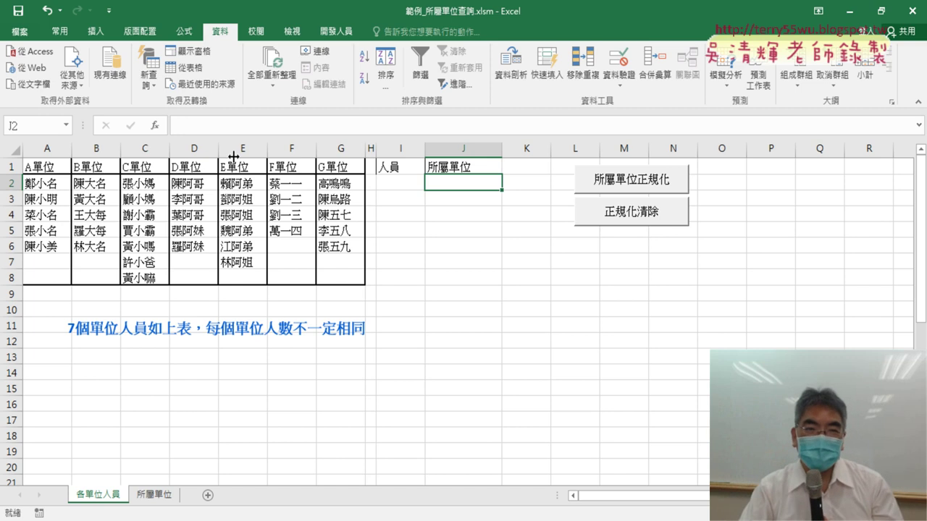
pyautogui.click(336, 31)
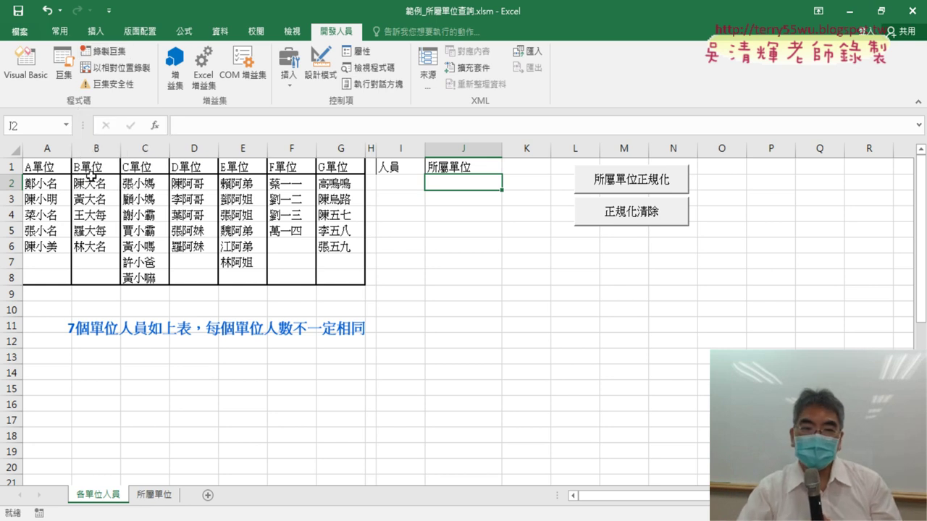
pyautogui.click(37, 169)
pyautogui.click(477, 187)
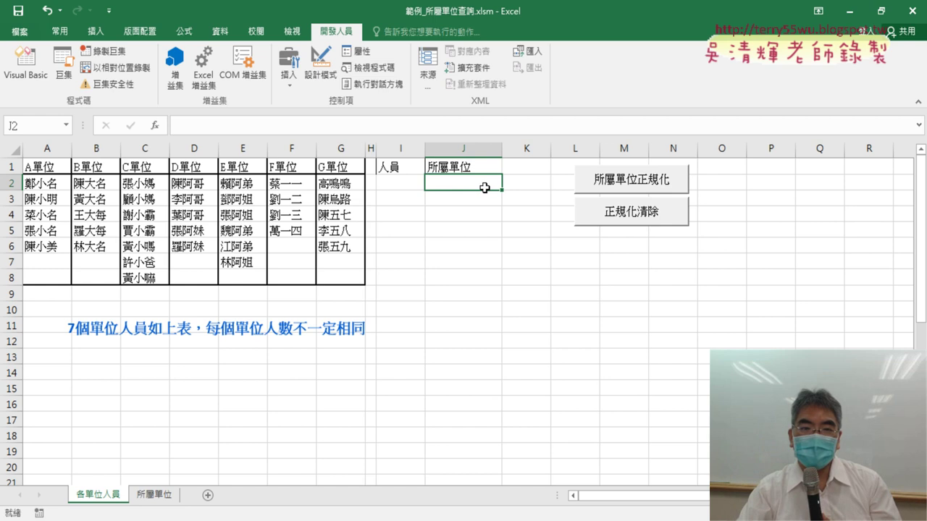
pyautogui.moveTo(50, 185); pyautogui.dragTo(45, 245)
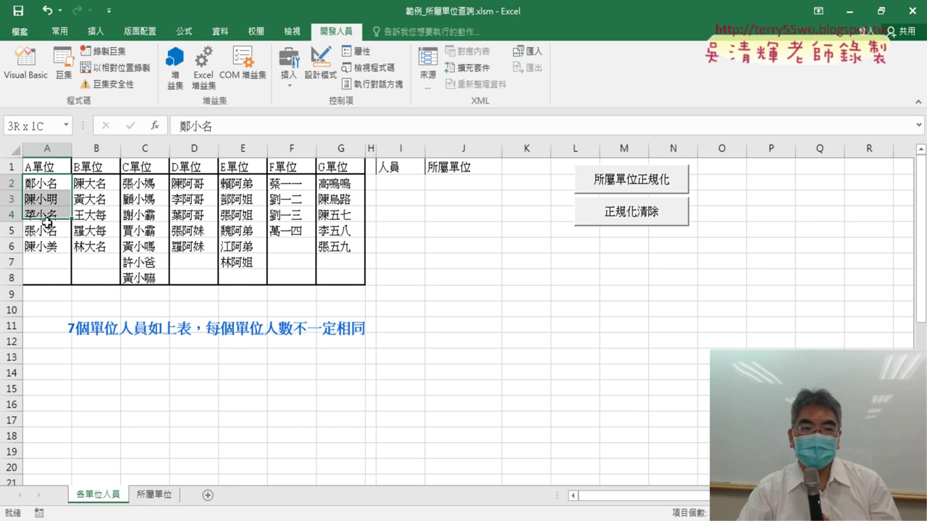
pyautogui.click(400, 184)
pyautogui.moveTo(399, 184); pyautogui.dragTo(401, 278)
pyautogui.click(478, 186)
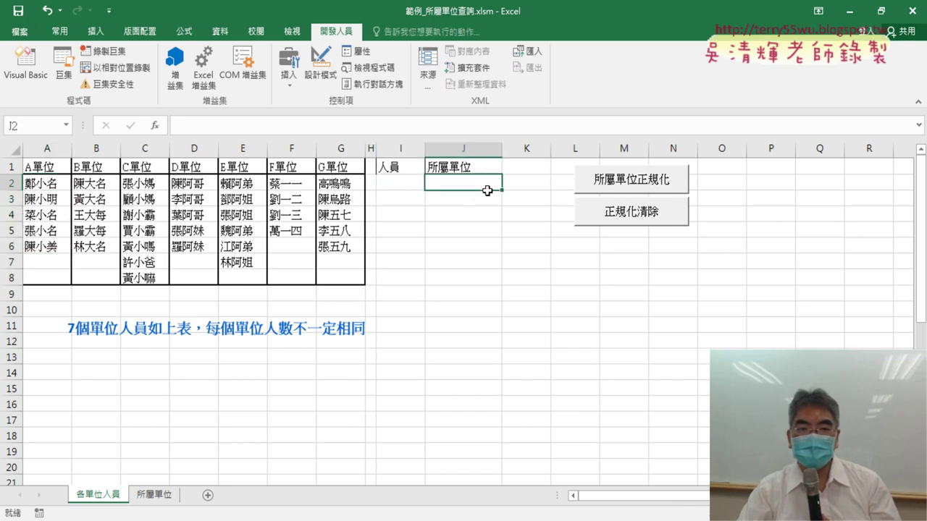